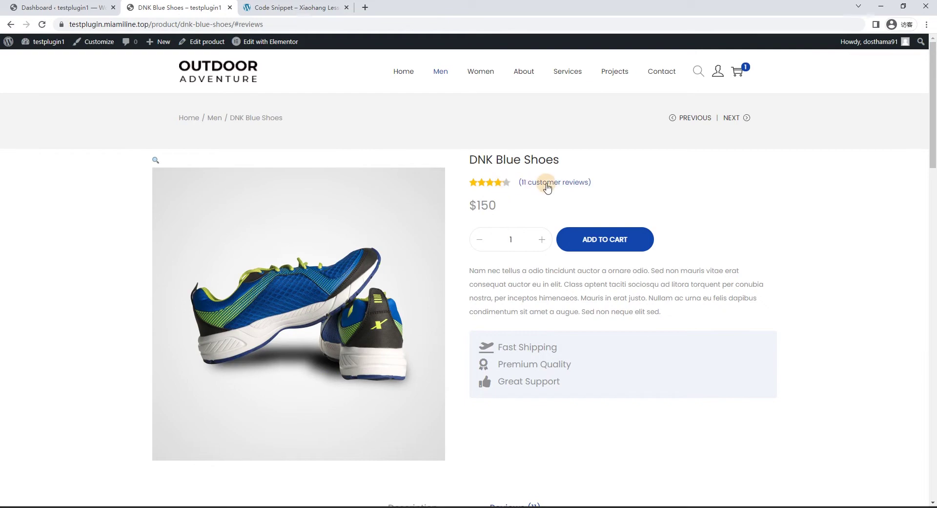
Open the DNK Blue Shoes customer reviews and examine the review list down to the review form
left_click(561, 183)
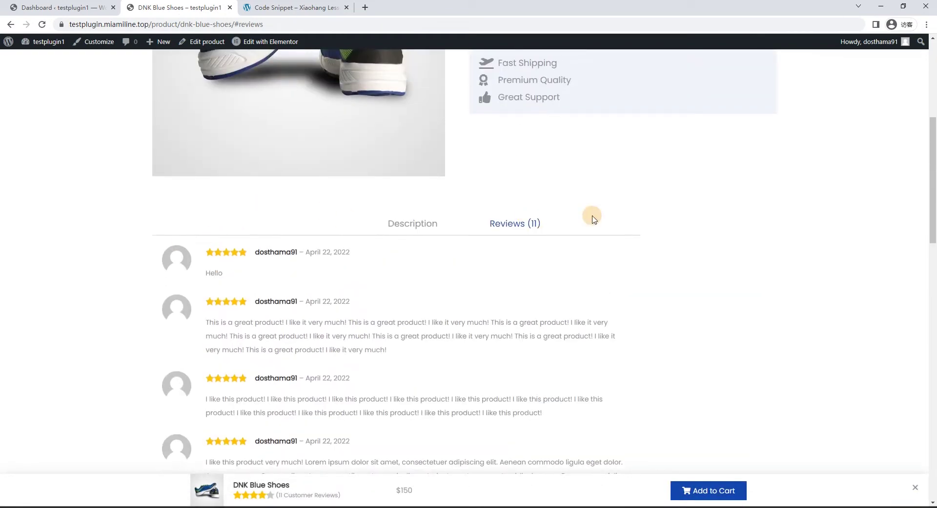
scroll(180, 271, "down", 3)
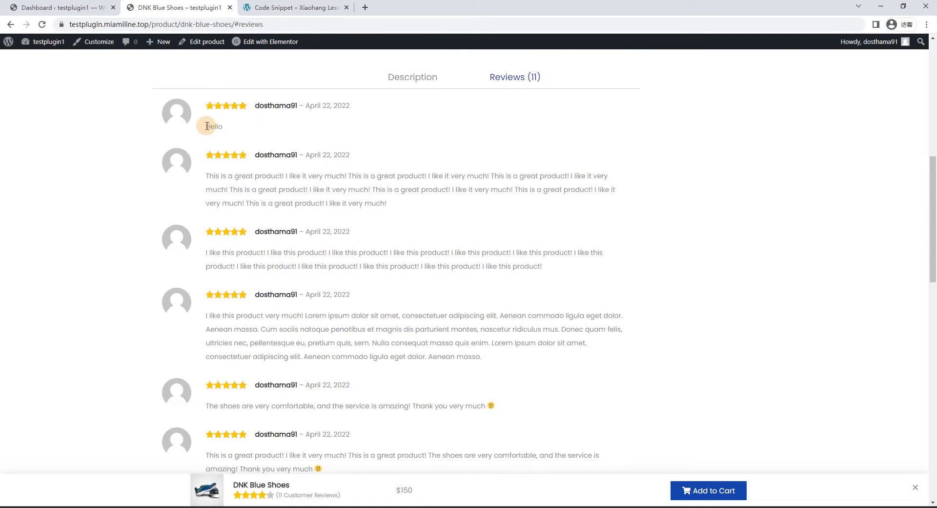
left_click_drag(221, 128, 288, 131)
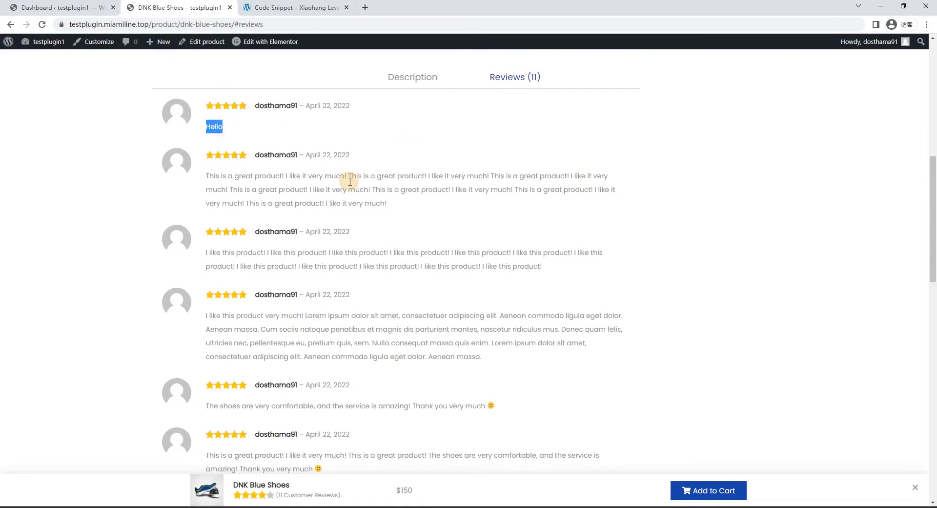
scroll(481, 199, "down", 10)
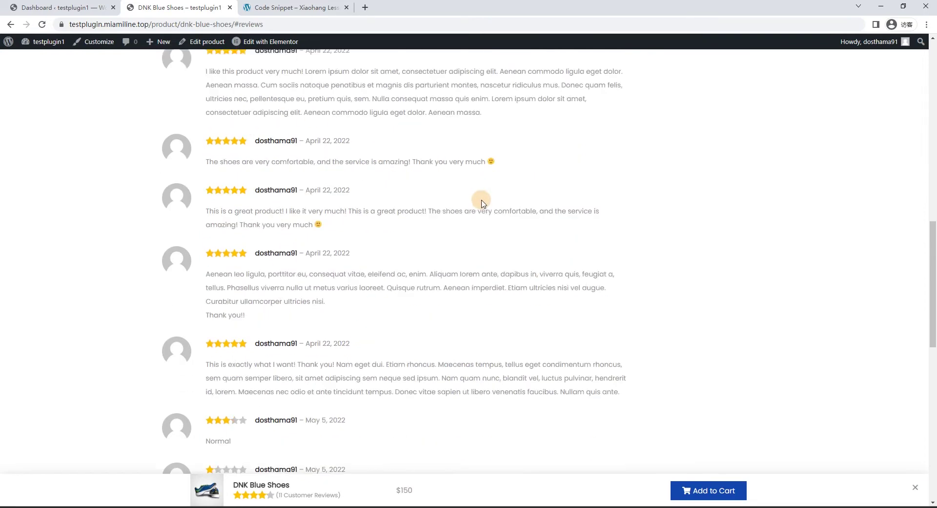
scroll(350, 264, "up", 4)
scroll(361, 262, "down", 3)
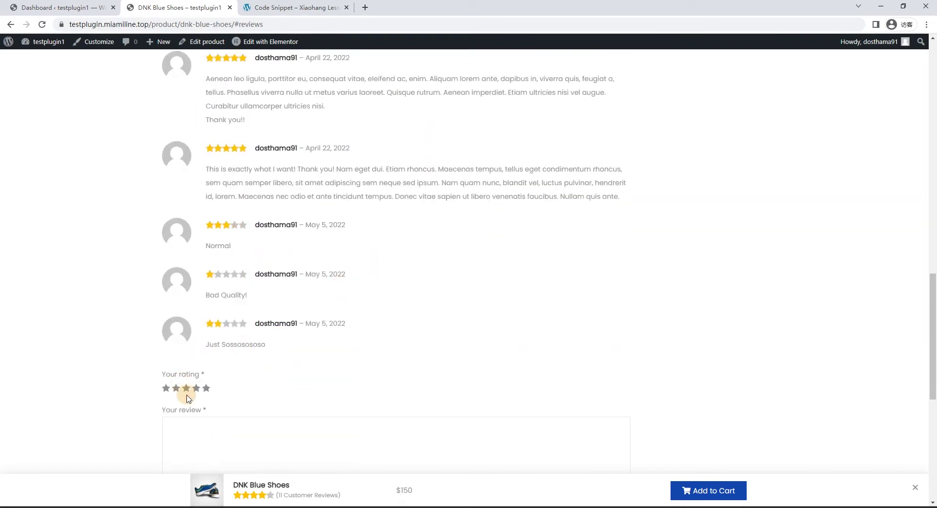
scroll(195, 381, "down", 5)
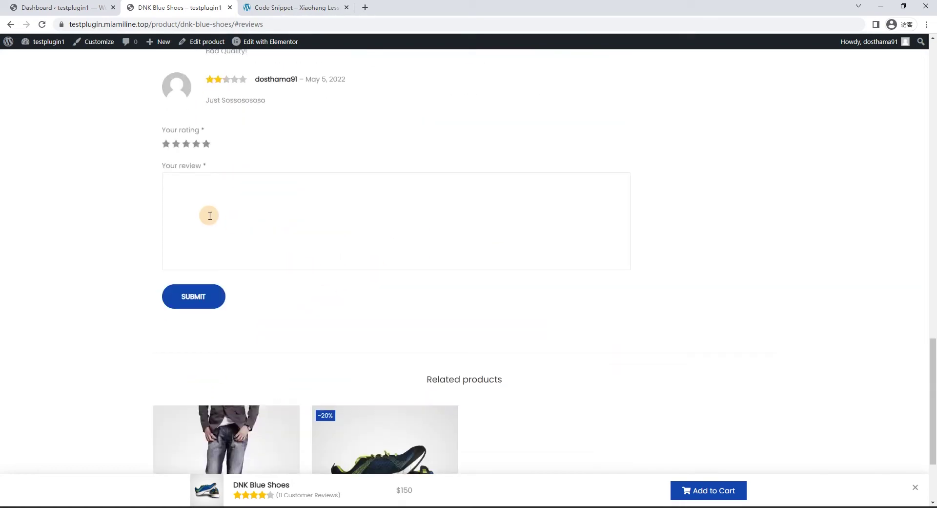
Select a five-star rating in the product review form and activate the empty review text field
left_click(195, 144)
left_click(206, 144)
left_click(267, 229)
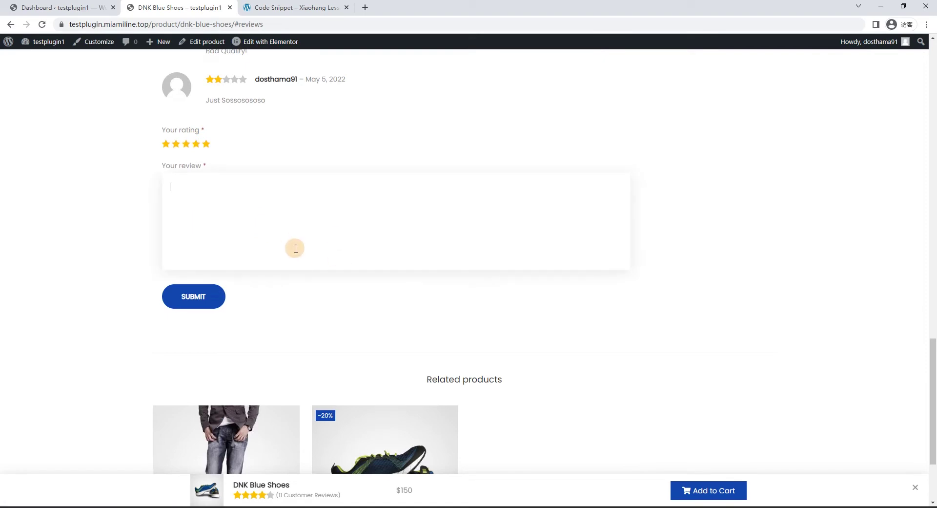
Examine the layout of the existing text-only customer reviews and the overall rating on the shoe product page
scroll(469, 341, "up", 20)
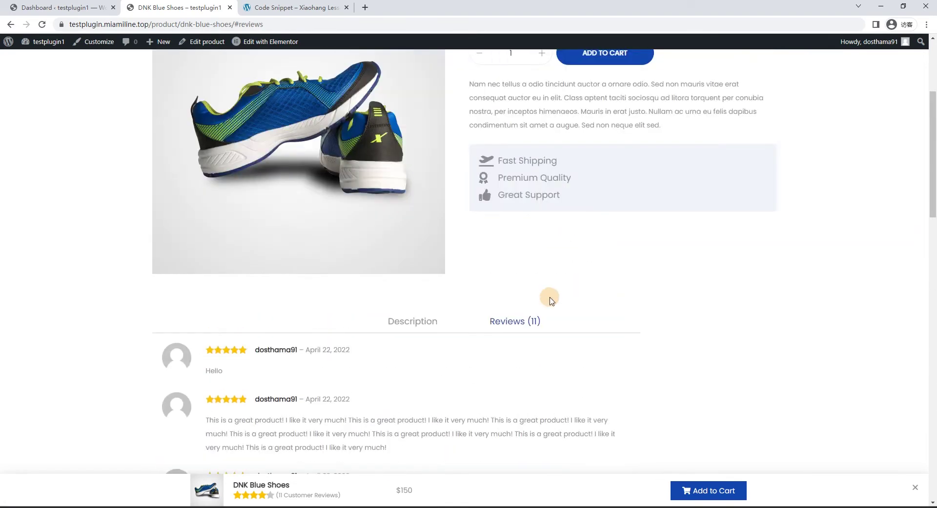
scroll(654, 268, "down", 10)
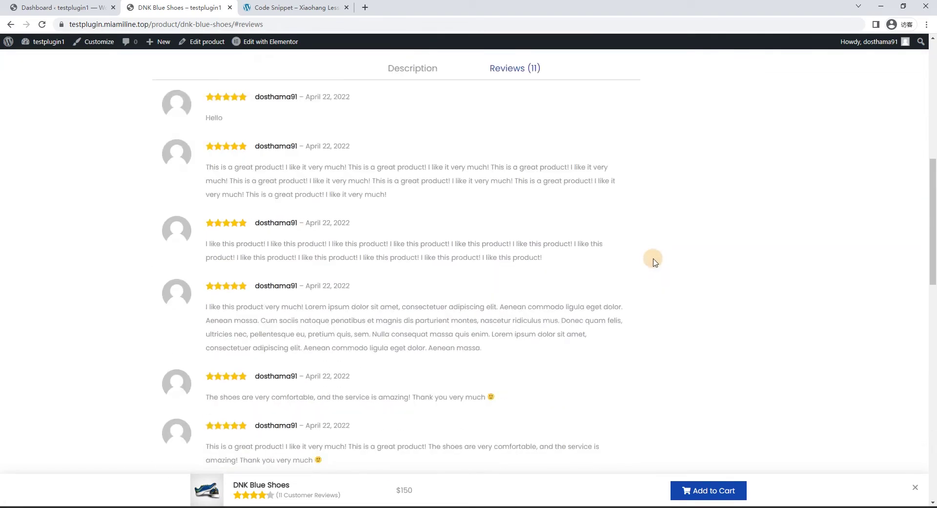
scroll(418, 193, "down", 3)
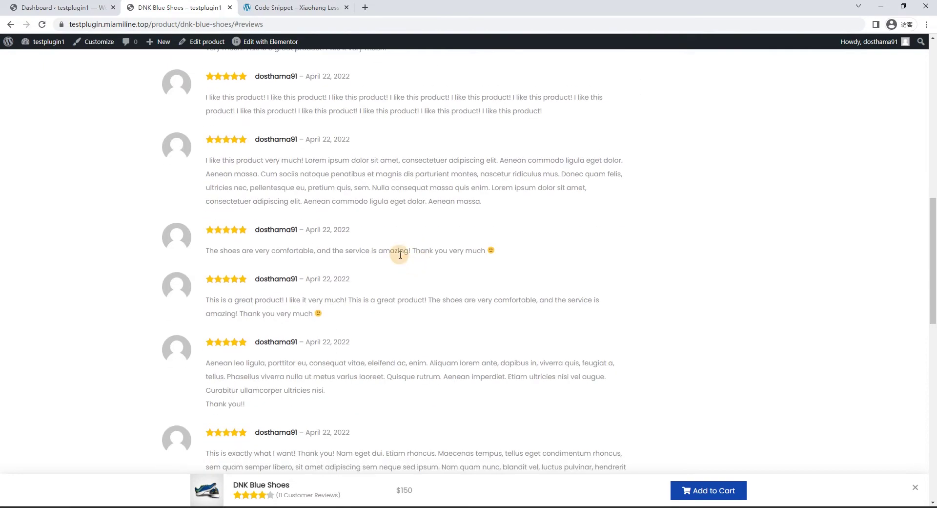
scroll(397, 251, "up", 2)
scroll(398, 254, "down", 8)
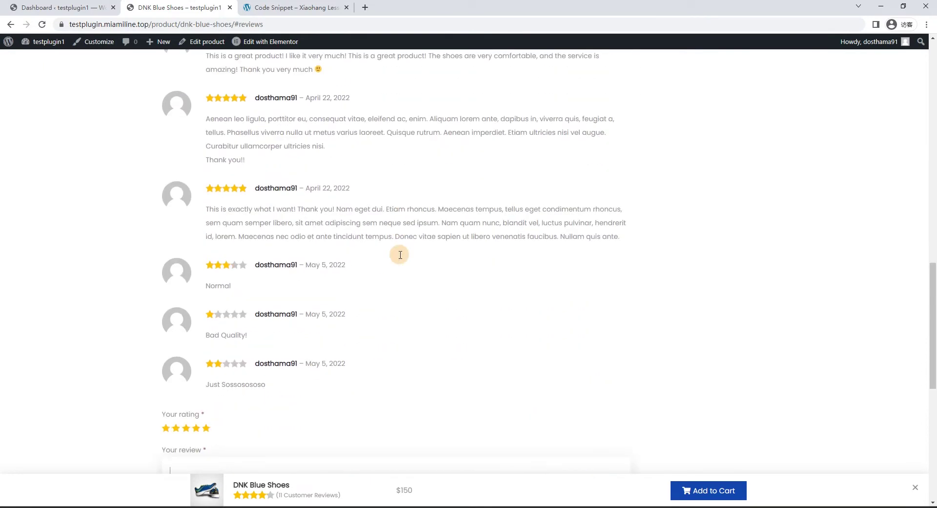
scroll(397, 253, "up", 3)
scroll(371, 270, "down", 5)
left_click(239, 360)
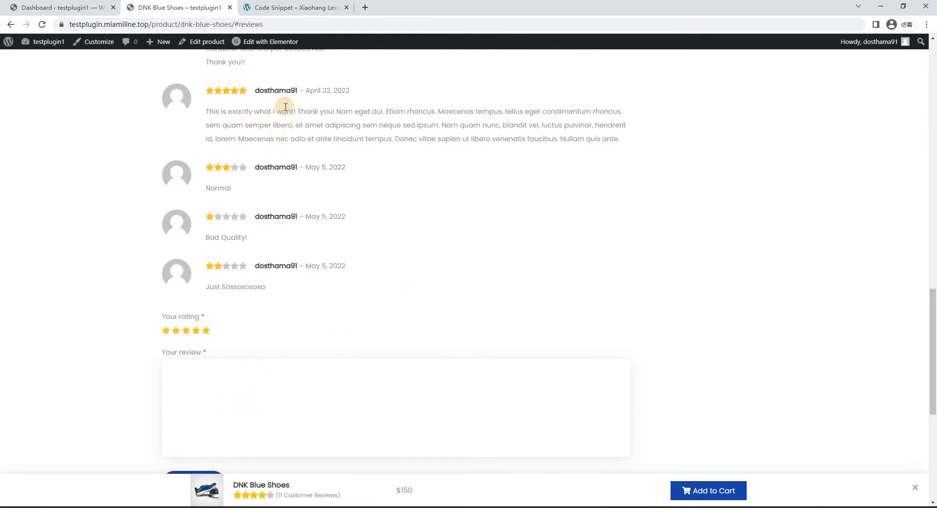
scroll(435, 248, "up", 4)
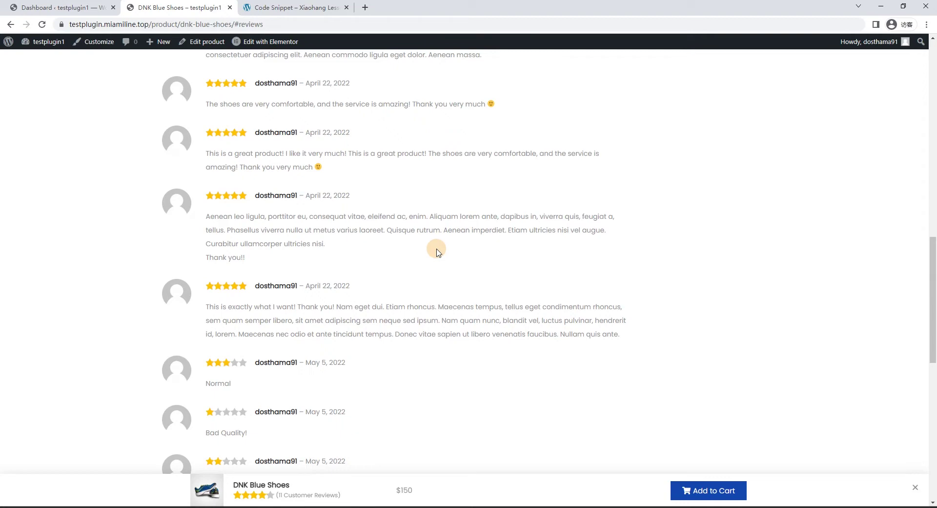
scroll(436, 252, "up", 15)
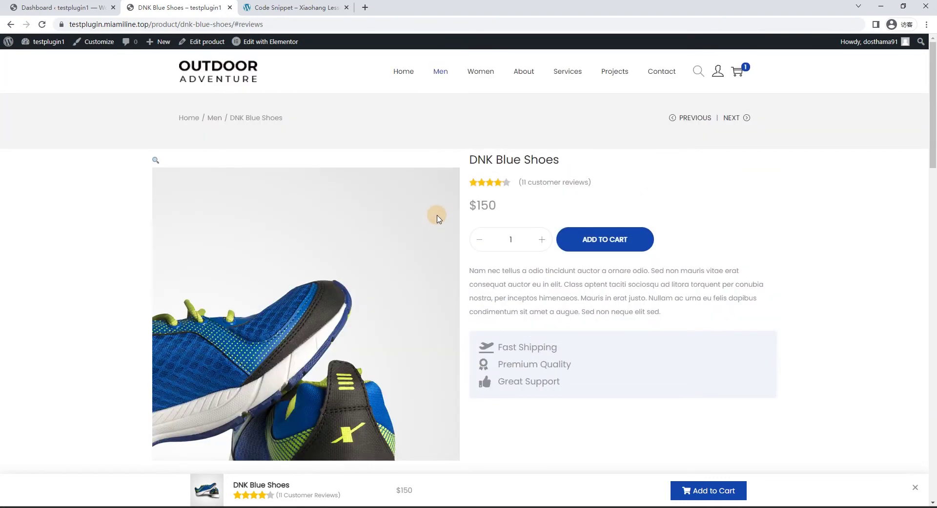
scroll(109, 159, "down", 11)
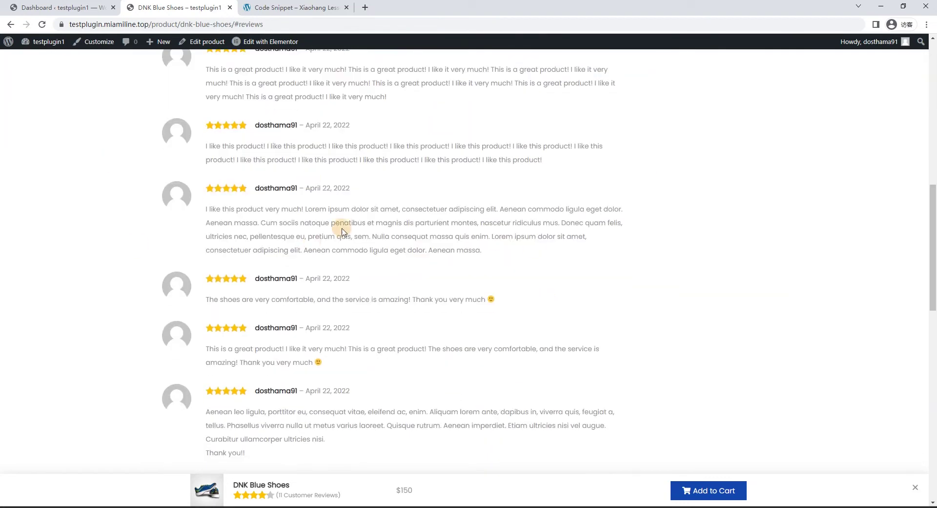
scroll(293, 215, "up", 8)
Switch to the WordPress dashboard and search the plugins available to add for "photo review"
key("ctrl+shift+Tab")
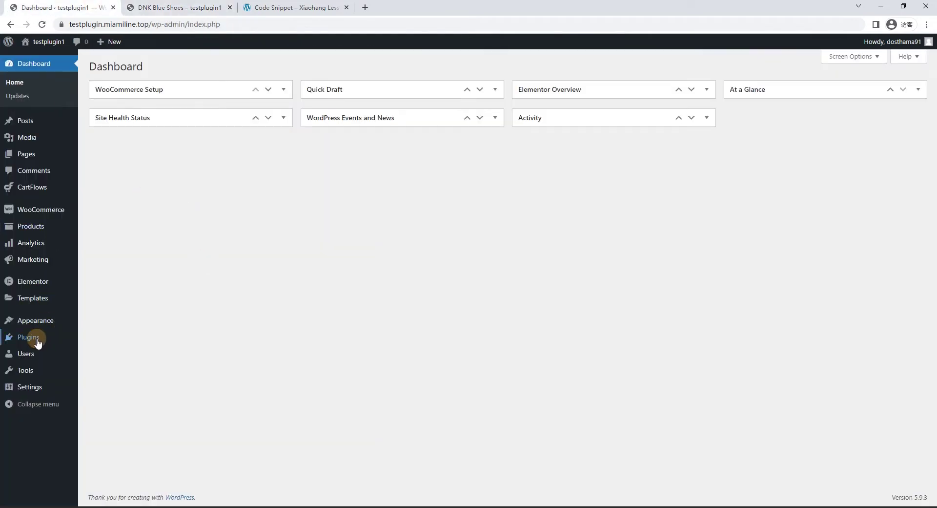
mouse_move(37, 340)
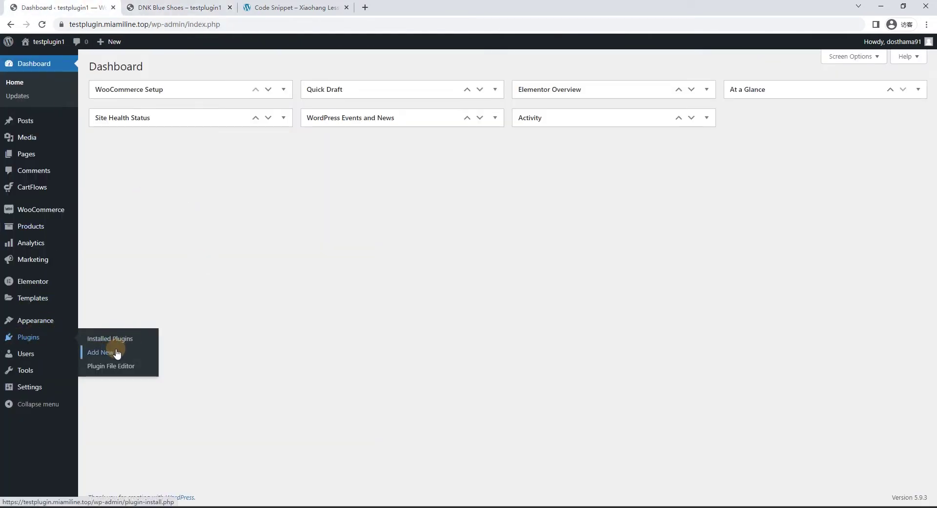
left_click(117, 352)
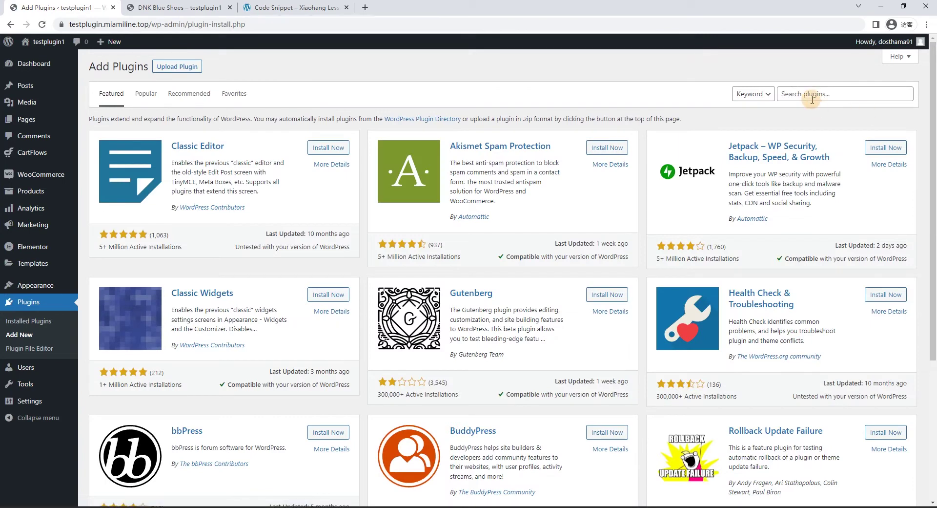
left_click(812, 96)
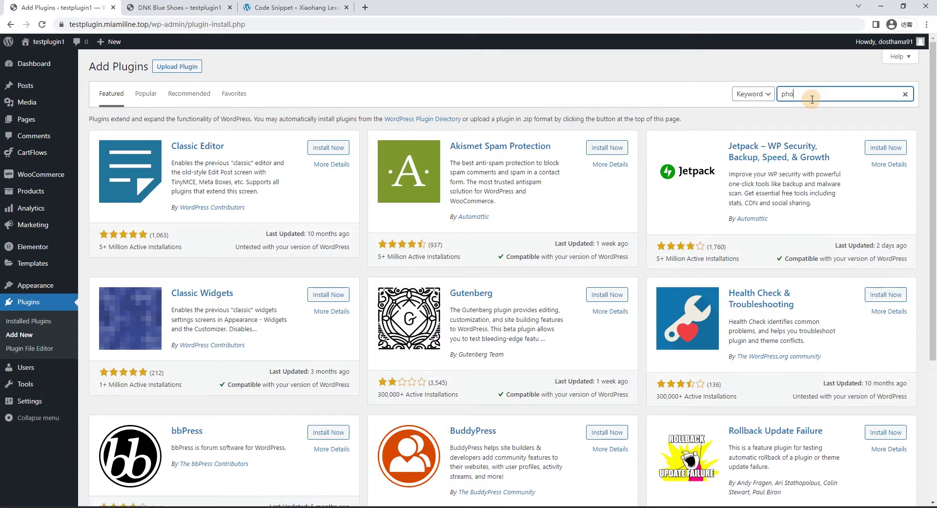
type("photo ")
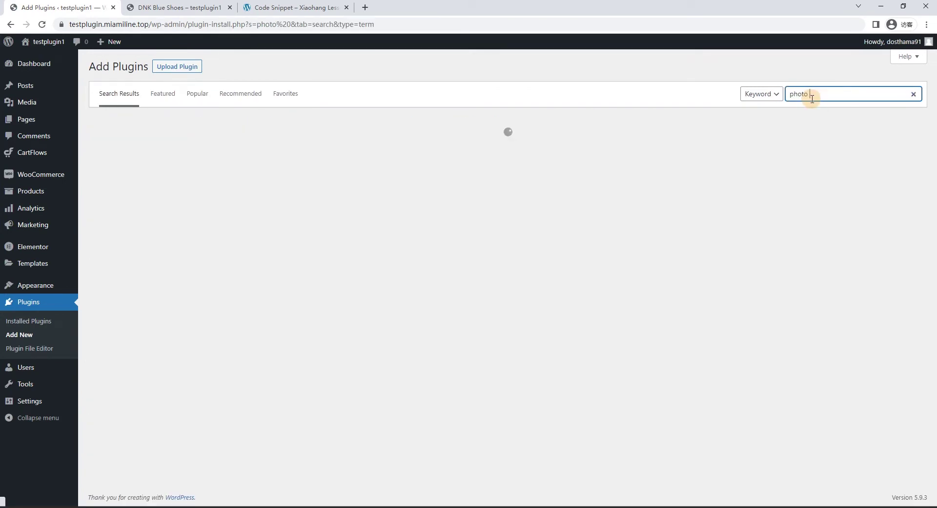
type("review")
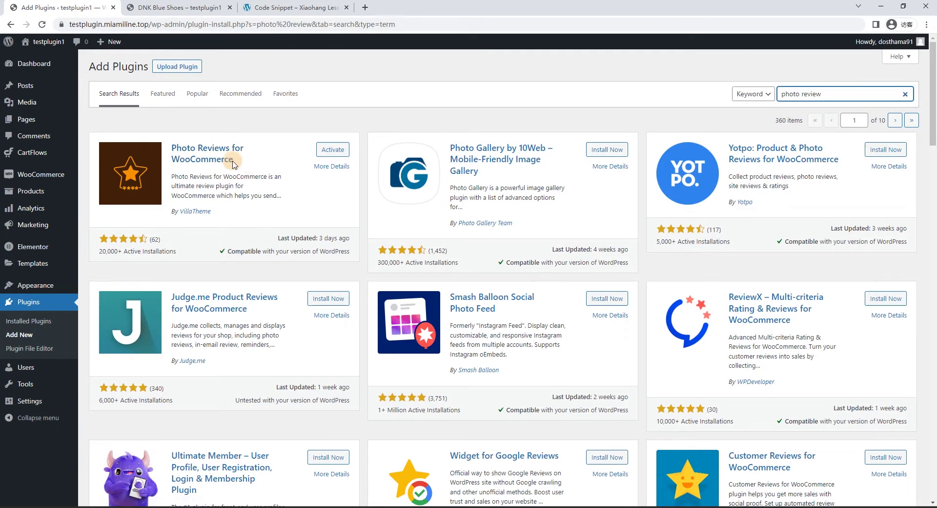
Activate the Photo Reviews for WooCommerce plugin and open its settings page
left_click(331, 151)
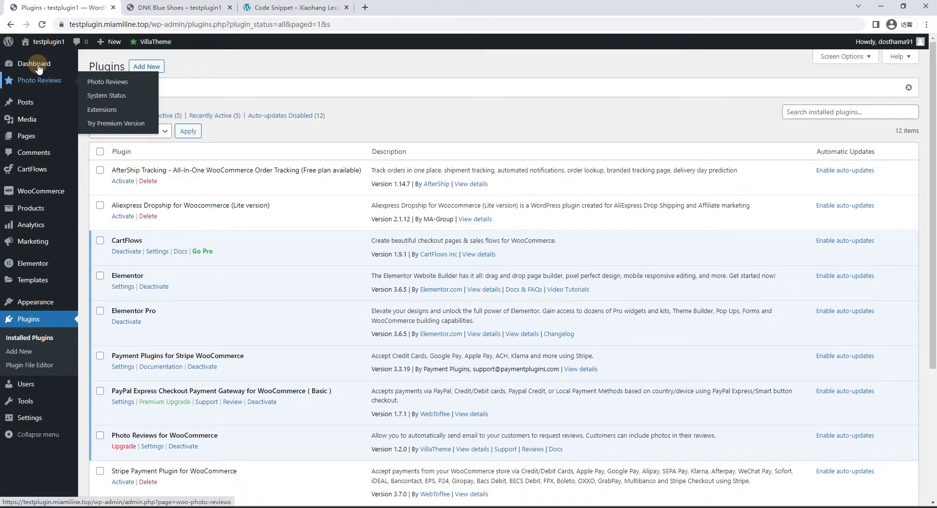
mouse_move(53, 68)
mouse_move(36, 84)
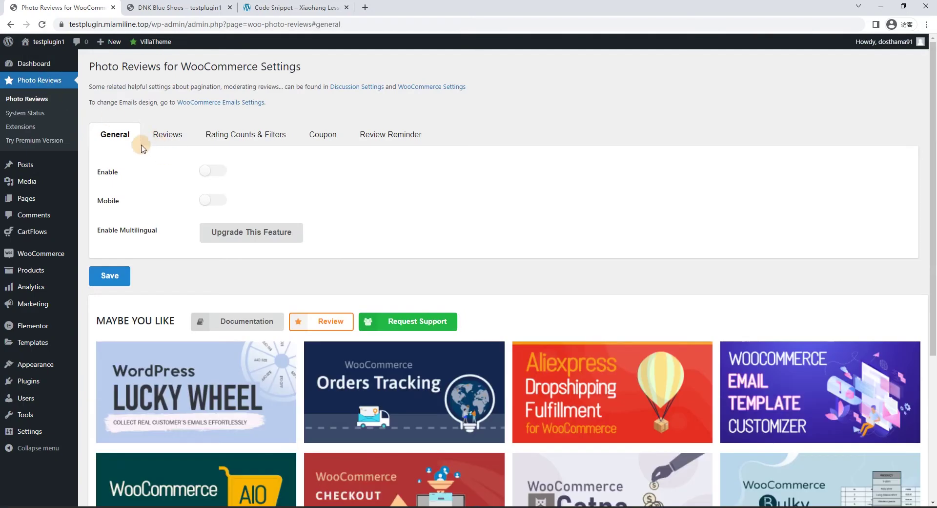
Look through the plugin's Reviews, Rating Counts & Filters, Coupon and Review Reminder settings
left_click(167, 134)
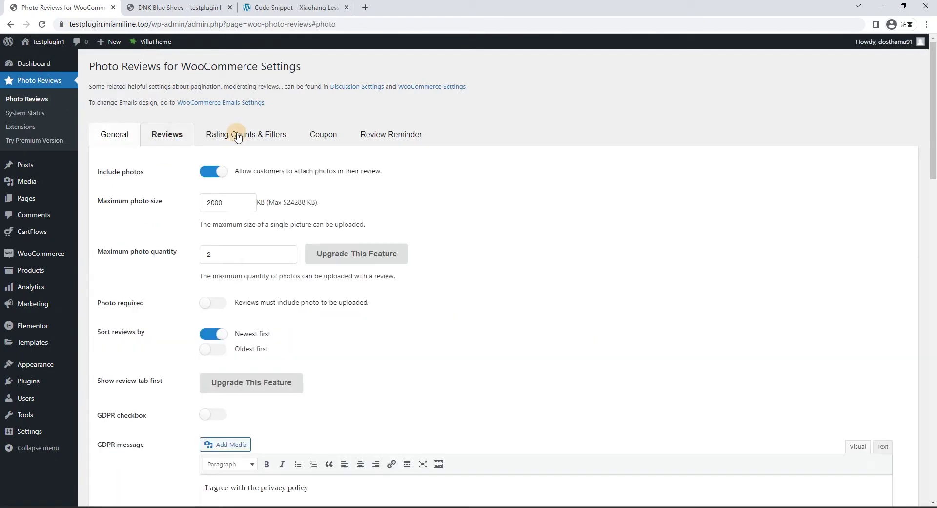
left_click(246, 134)
left_click(323, 134)
left_click(391, 134)
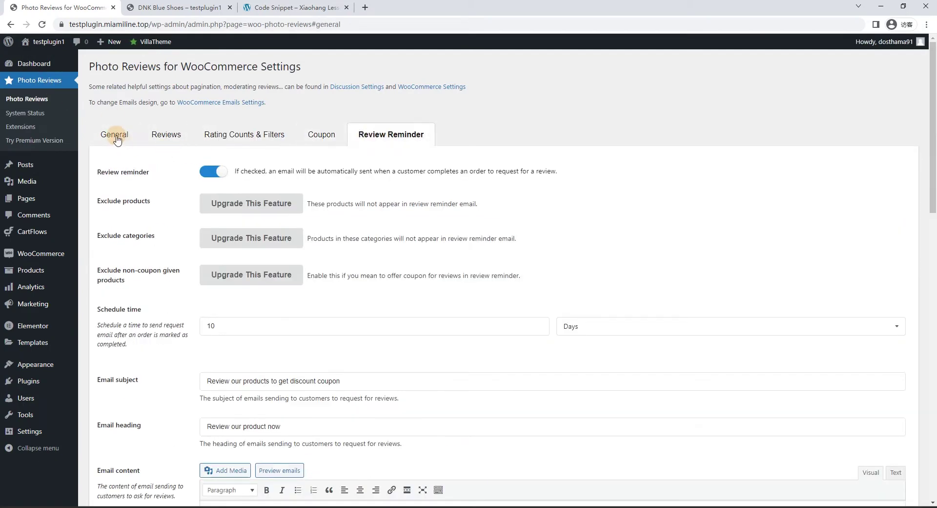
Turn on the Enable and Mobile options in the plugin's General settings and save them
left_click(118, 138)
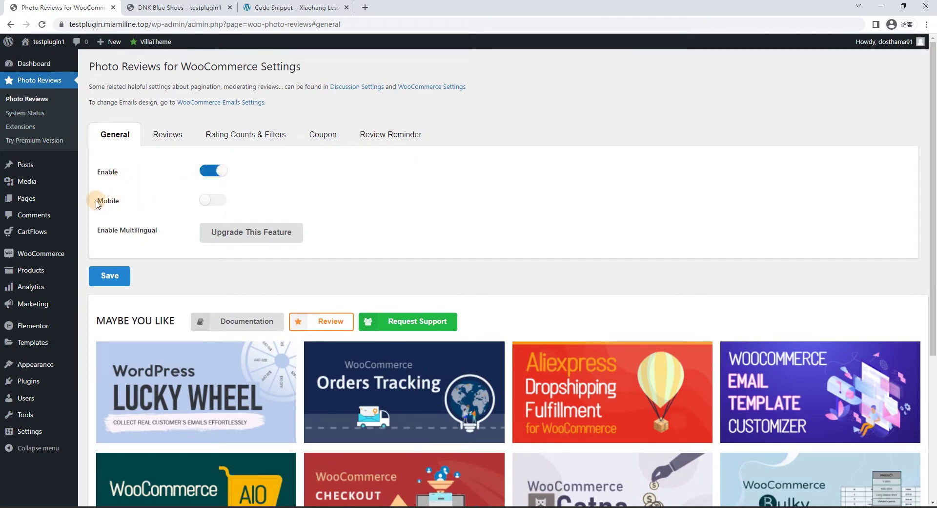
left_click(214, 201)
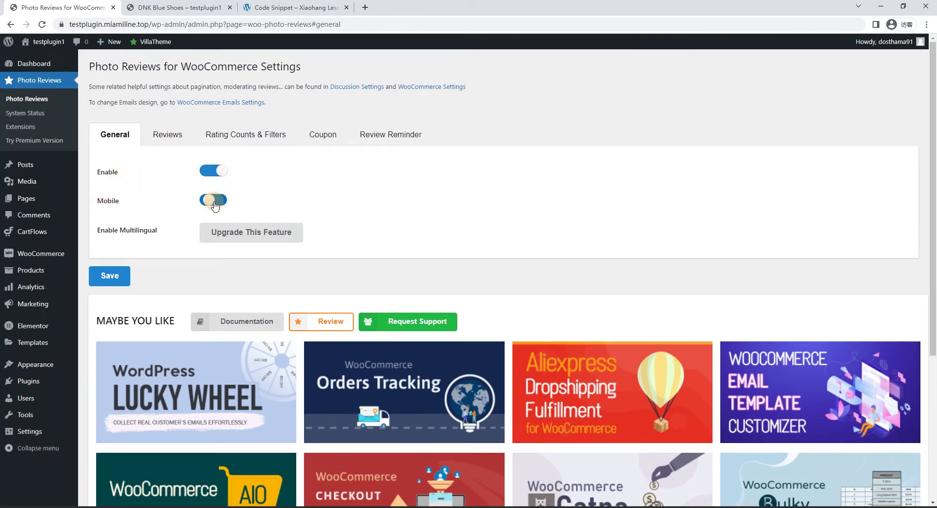
left_click(105, 276)
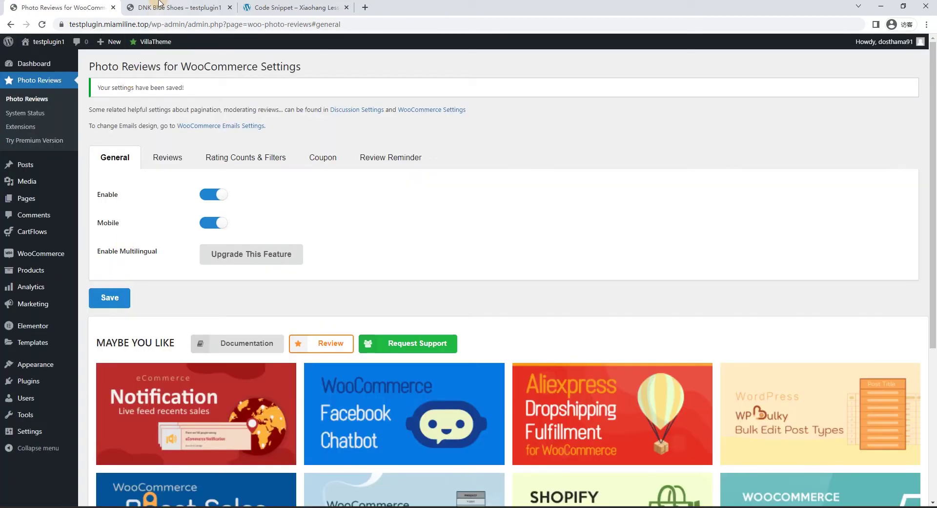
Return to the DNK Blue Shoes product page and reload it to apply the saved plugin settings
left_click(159, 3)
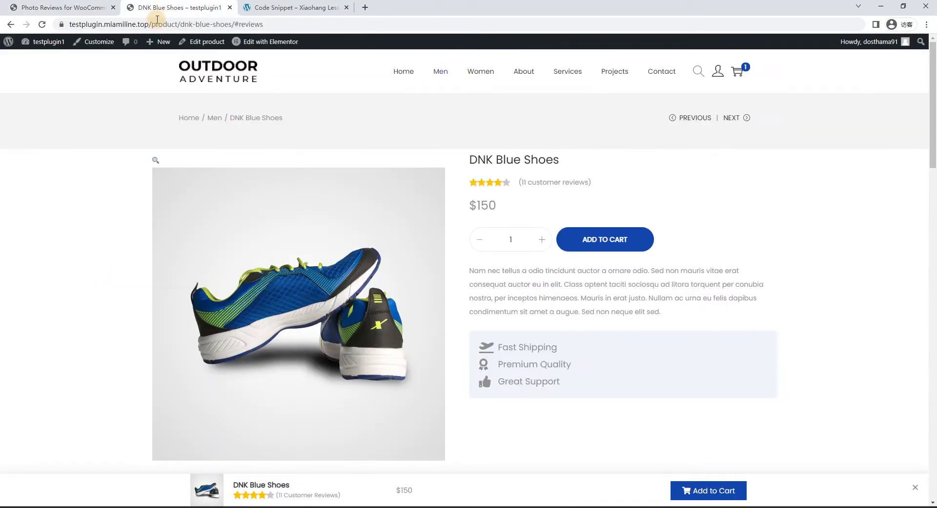
scroll(202, 195, "down", 10)
key("F5")
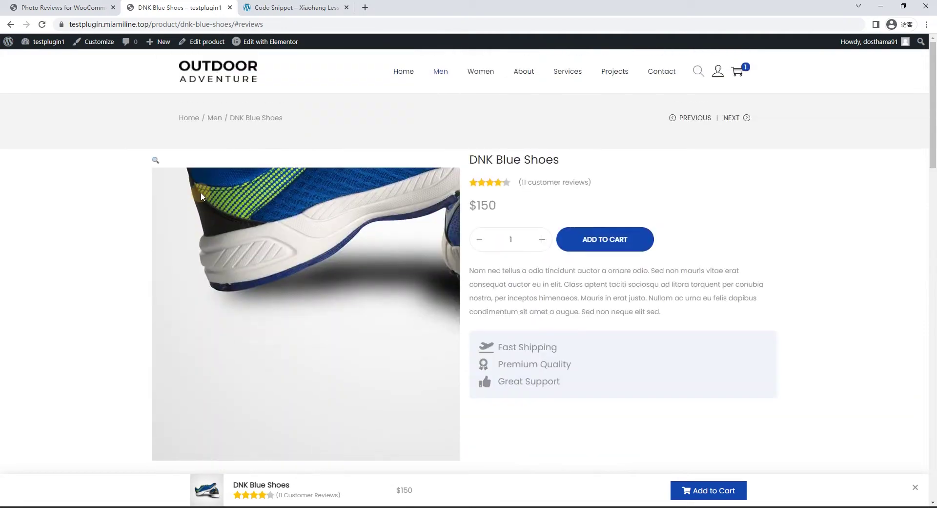
left_click(42, 24)
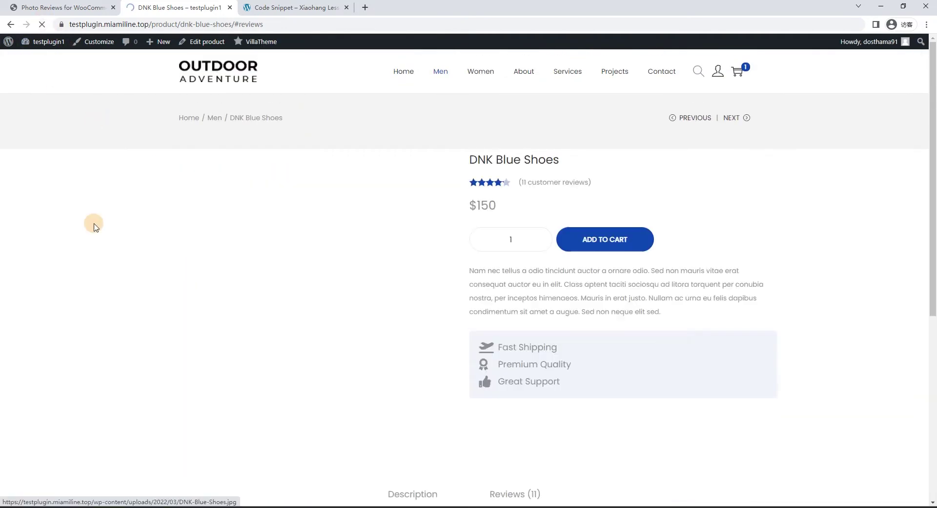
Open the product's customer reviews and examine the rating summary, review filters and photo review grid
left_click(551, 186)
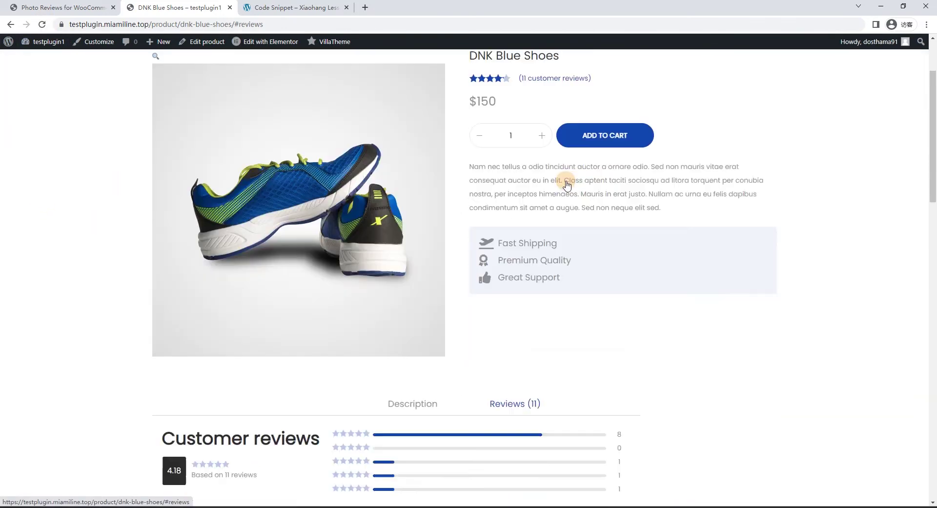
scroll(209, 174, "up", 2)
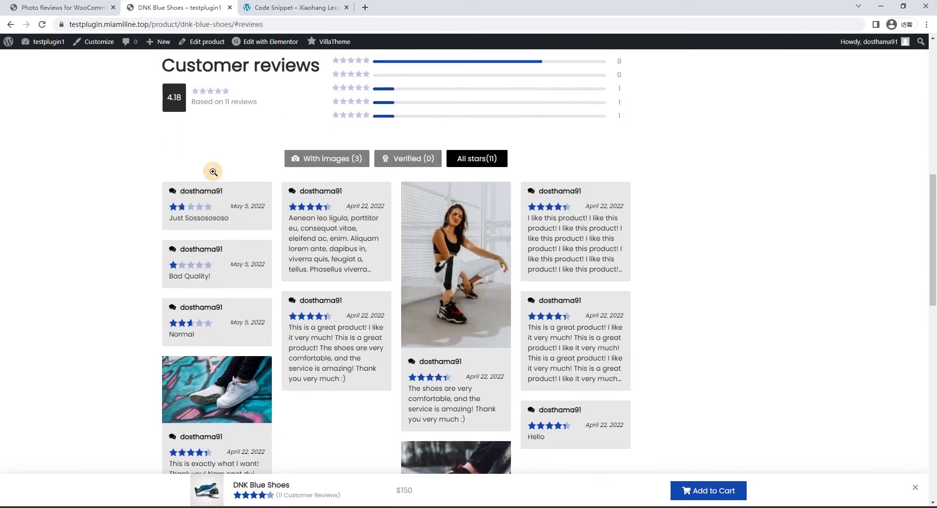
left_click(477, 244)
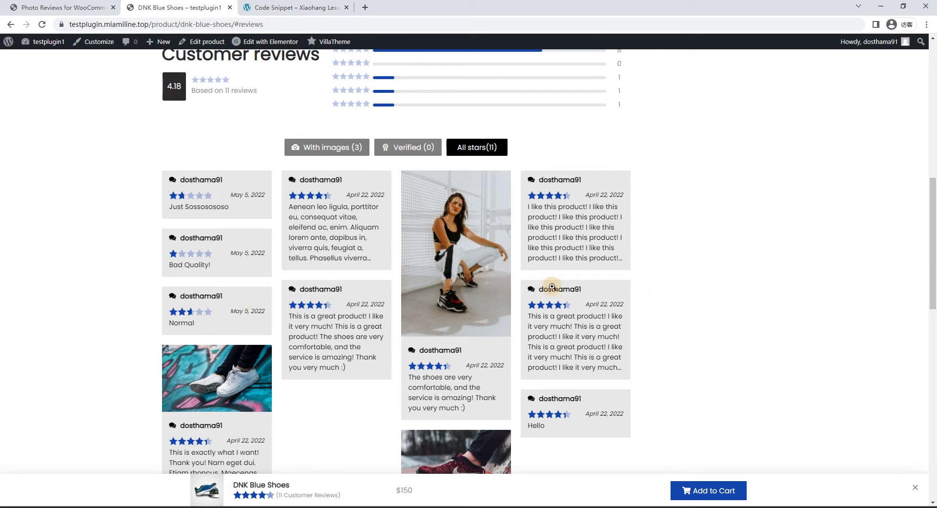
scroll(293, 233, "down", 3)
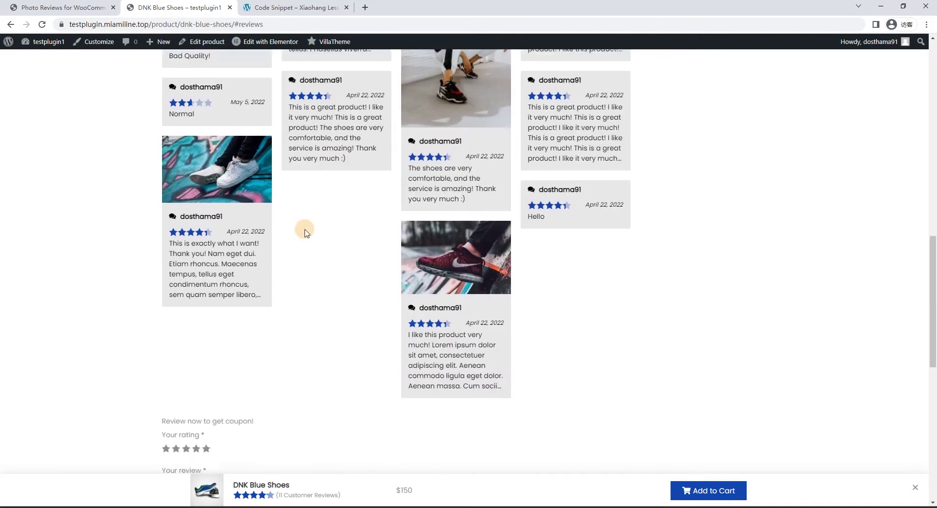
Choose a four-star rating in the product's review form and open its picture chooser without picking a file
scroll(376, 271, "up", 10)
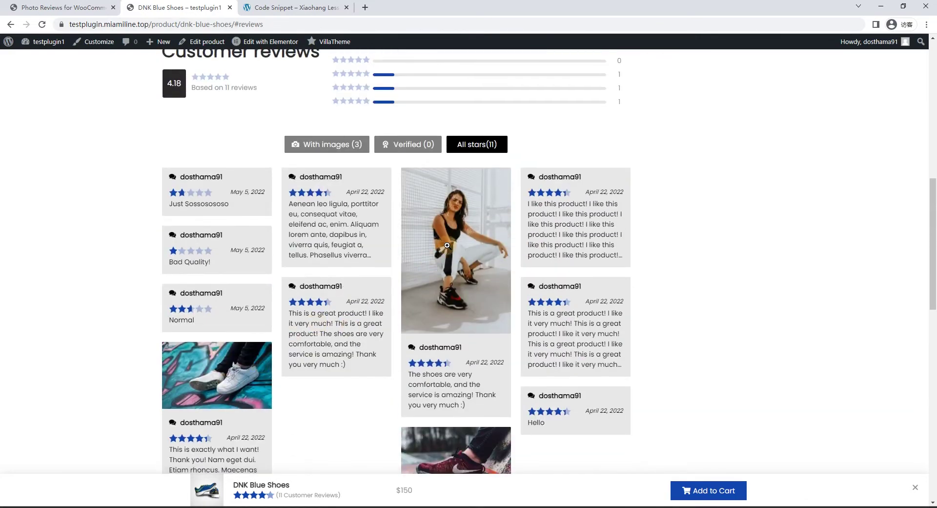
scroll(350, 344, "down", 10)
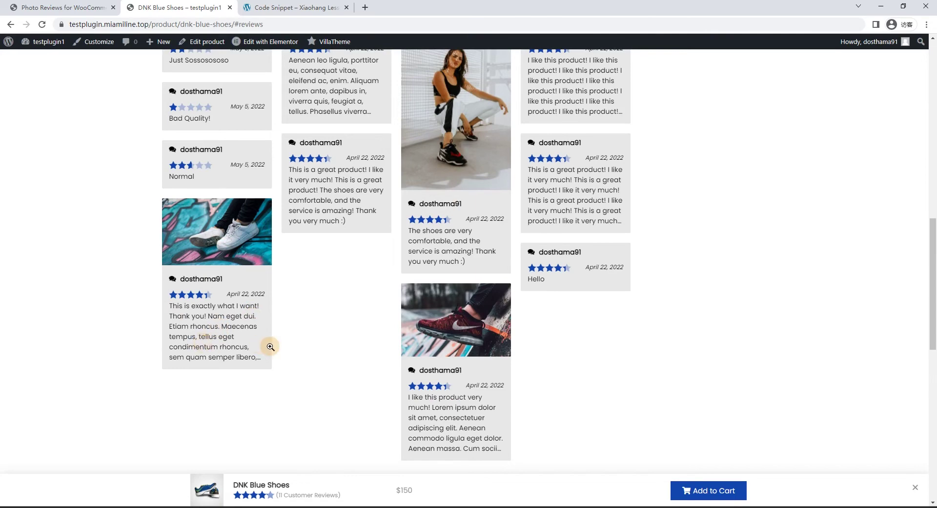
scroll(271, 346, "up", 3)
scroll(532, 274, "down", 10)
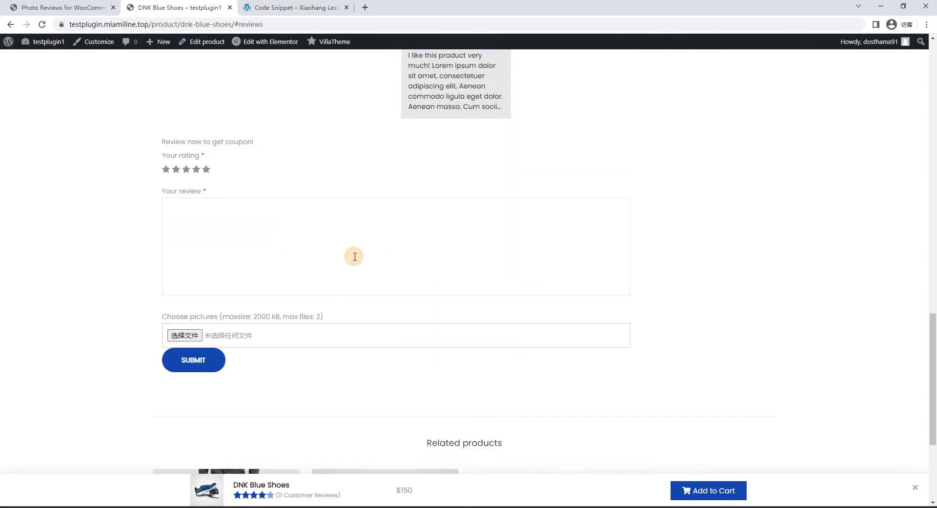
left_click(196, 169)
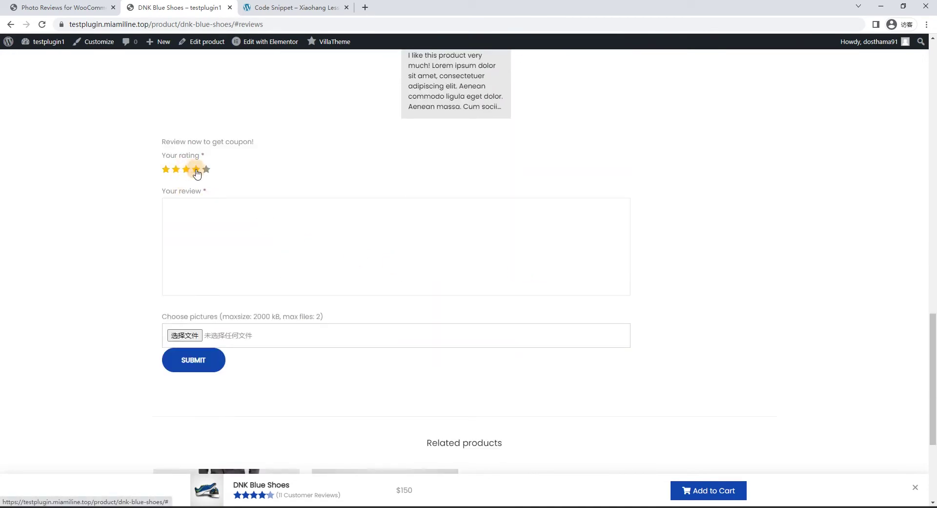
left_click(222, 250)
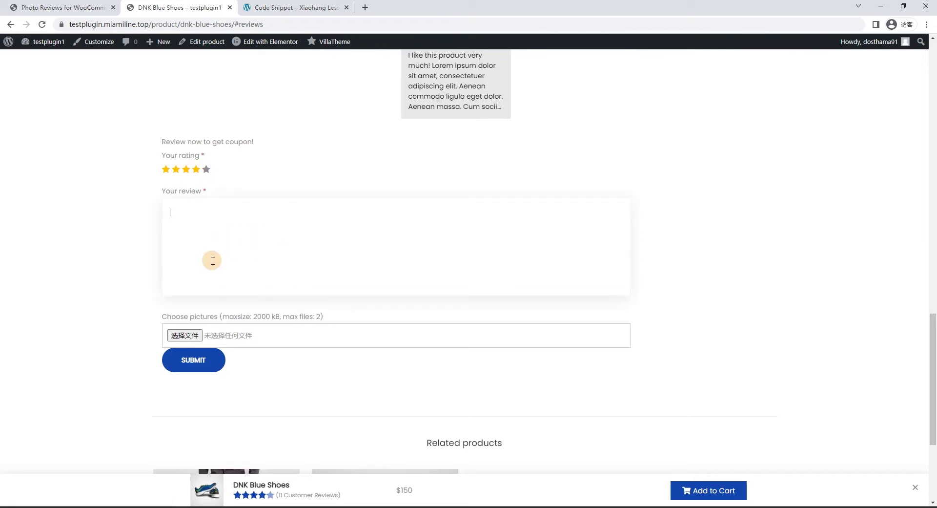
left_click(192, 336)
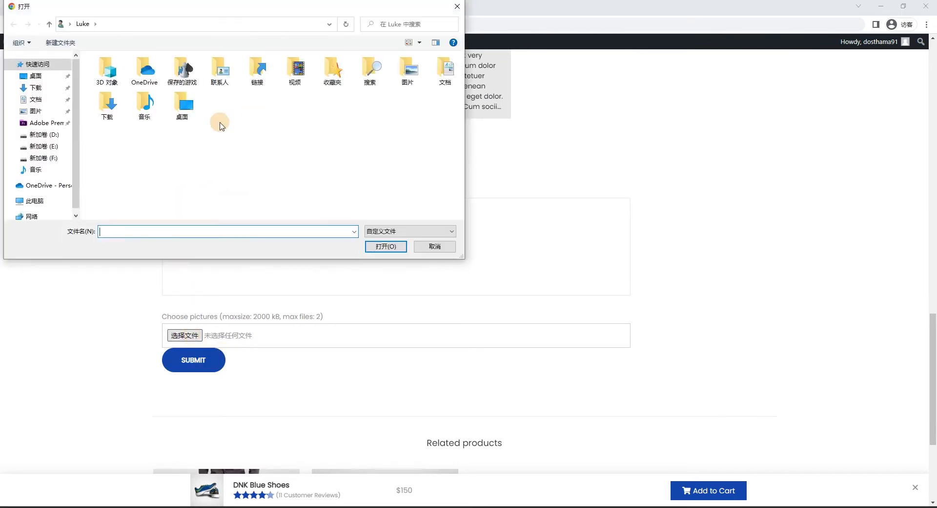
left_click(432, 246)
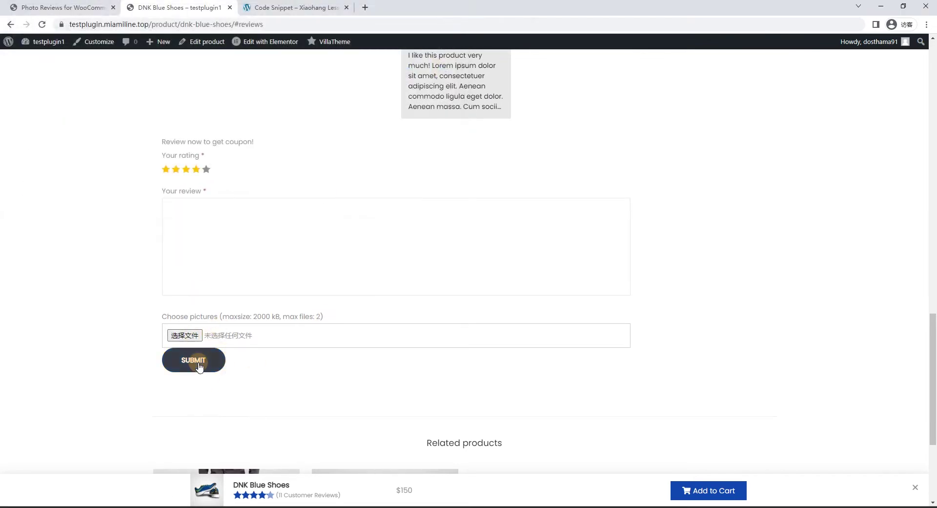
Dismiss the sticky Add to Cart bar and return to the beginning of the product page
scroll(569, 299, "up", 12)
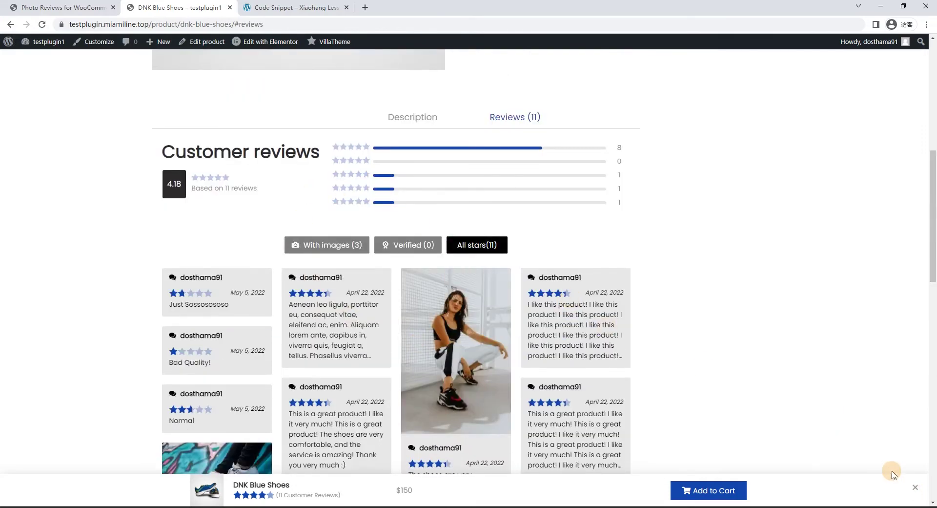
left_click(914, 490)
scroll(705, 335, "up", 8)
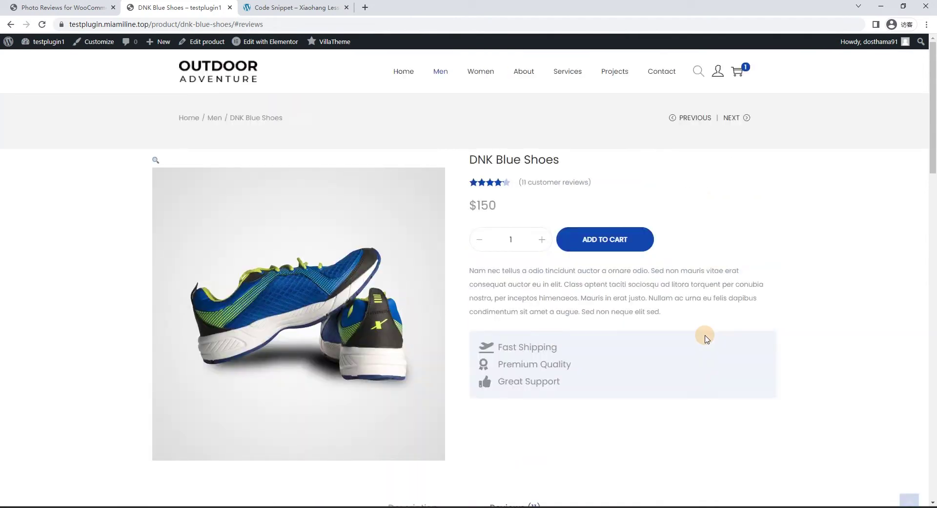
Open the plugin's Reviews settings and compare the rating stars color with the stars on the DNK Blue Shoes page
key("ctrl+shift+Tab")
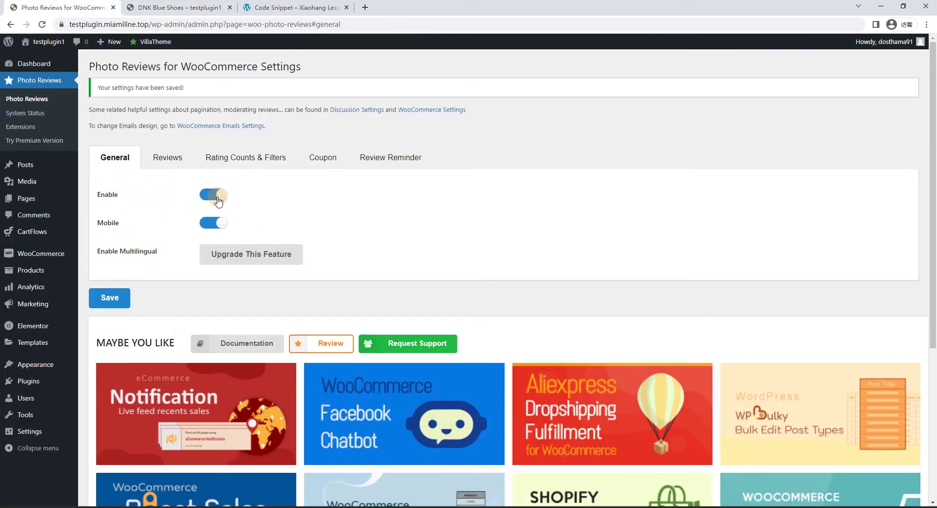
left_click(170, 158)
scroll(242, 230, "down", 4)
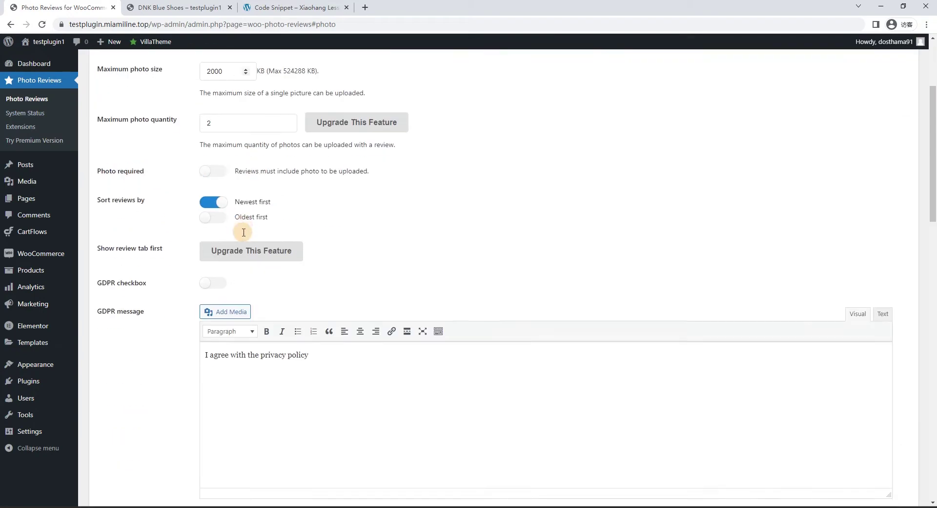
scroll(246, 236, "up", 2)
scroll(245, 235, "down", 4)
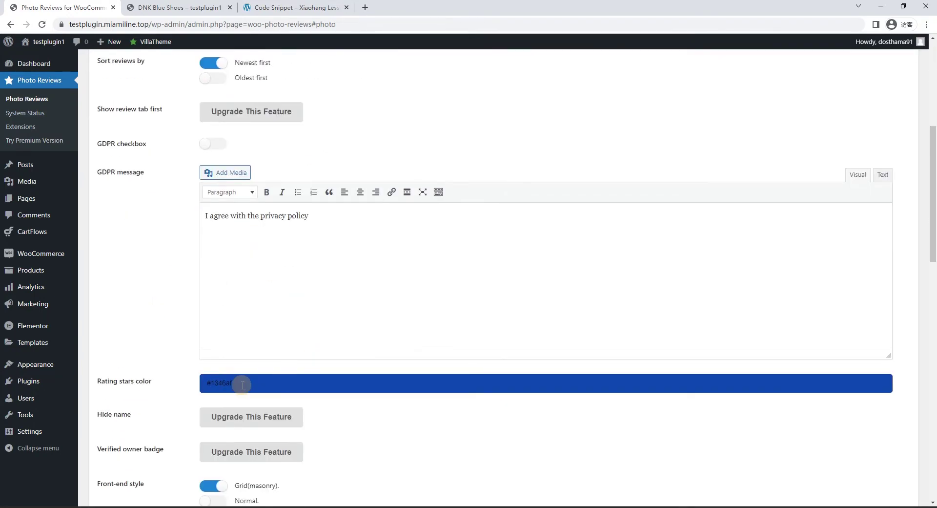
left_click(180, 6)
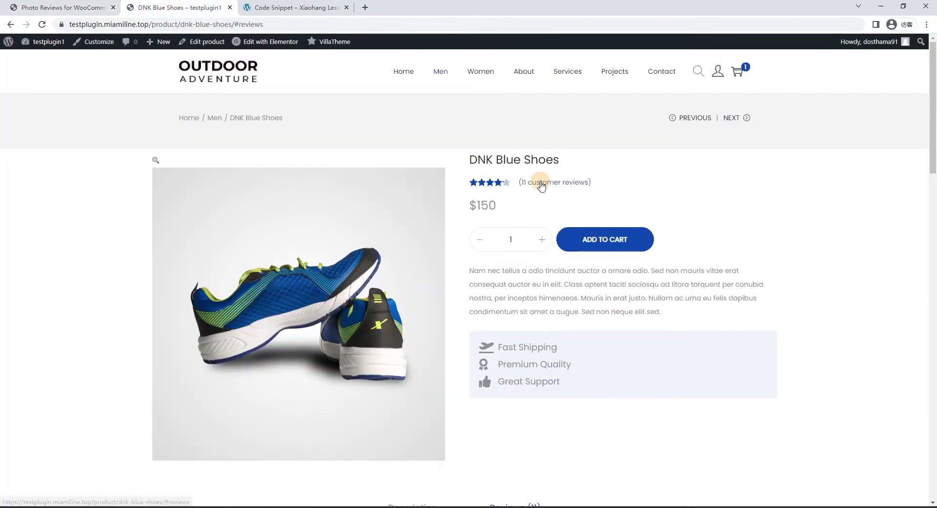
left_click(30, 5)
scroll(293, 302, "down", 3)
Inspect the Rating stars color value and its color picker in the Reviews settings without changing the color
left_click(211, 236)
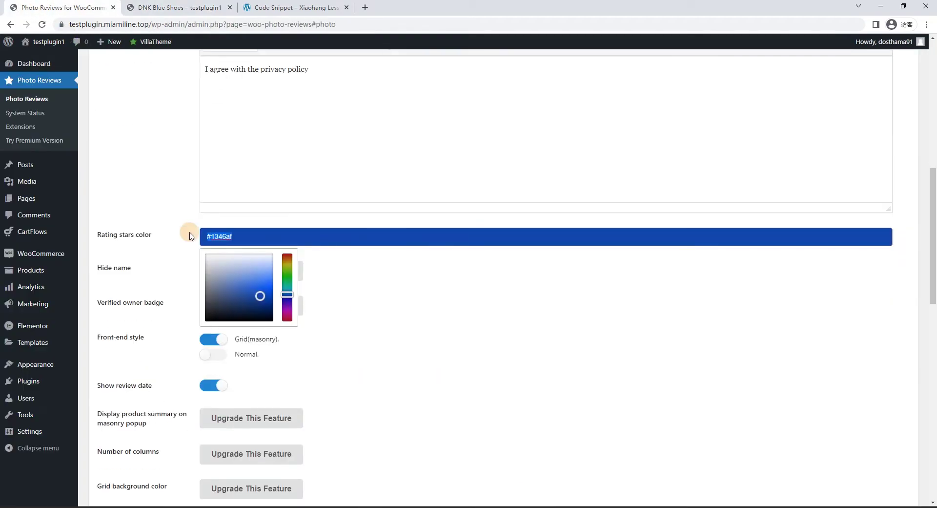
left_click(191, 237)
left_click(218, 236)
left_click(182, 235)
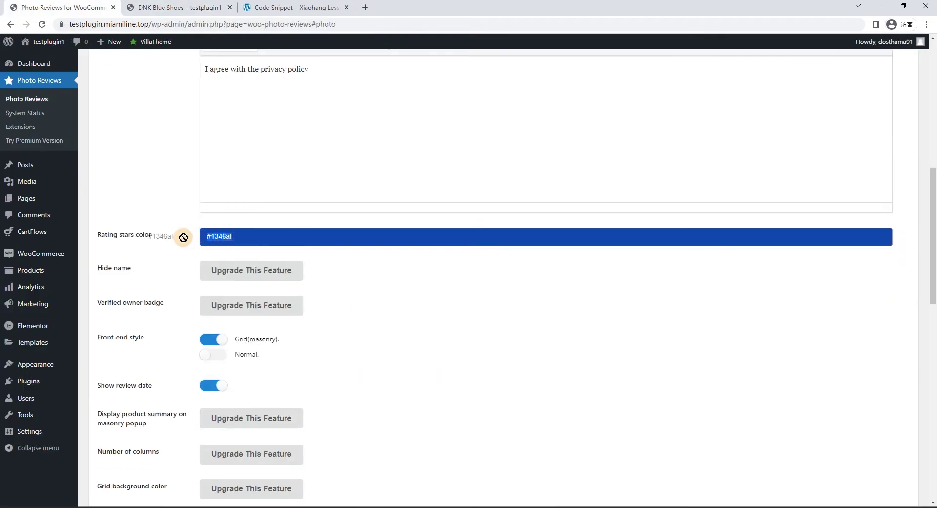
left_click(394, 263)
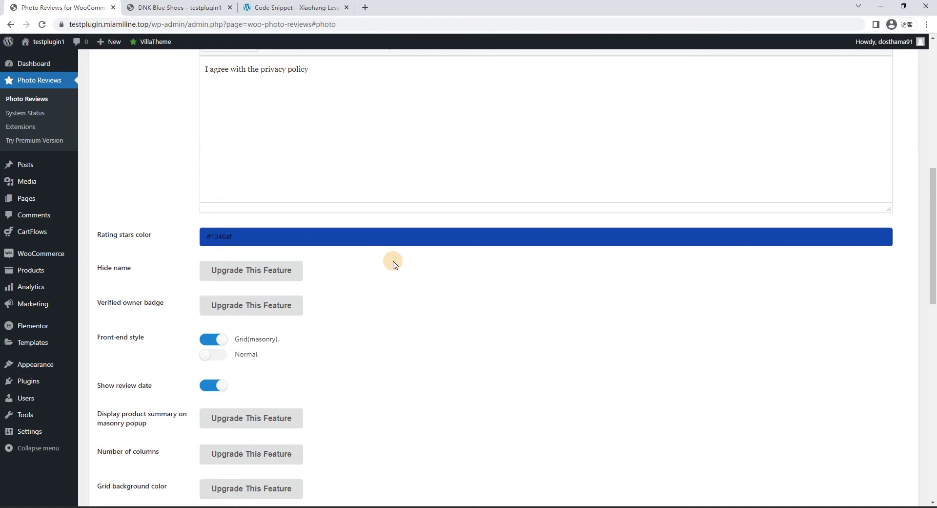
left_click(178, 236)
double_click(224, 236)
left_click(261, 235)
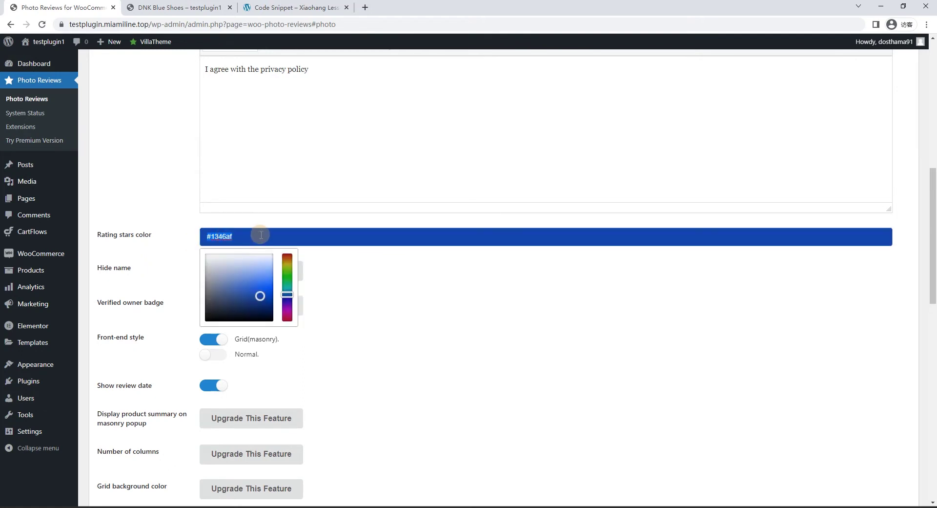
left_click_drag(248, 238, 195, 237)
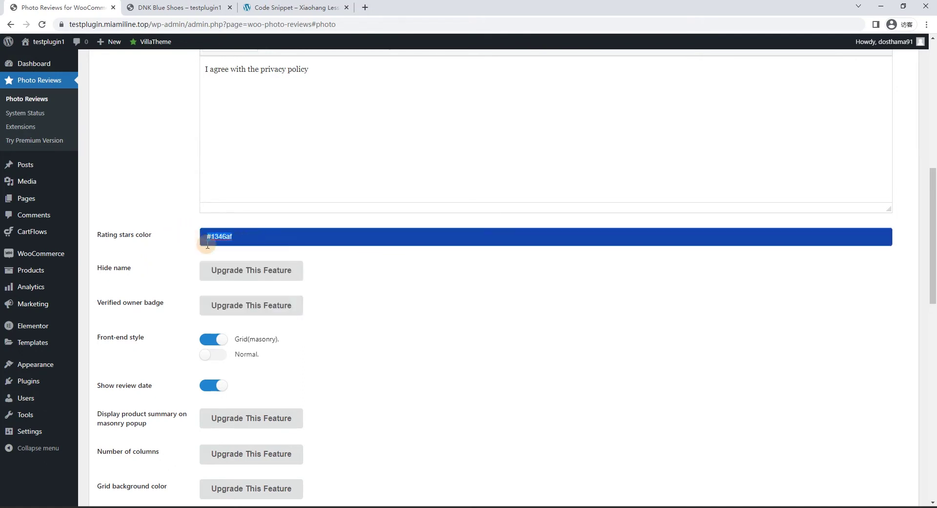
left_click(224, 237)
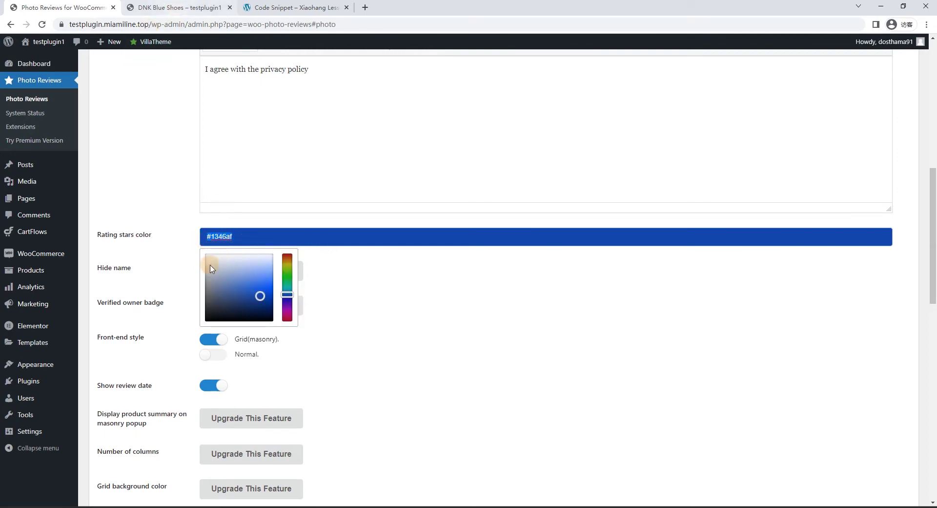
left_click(358, 303)
Review the photo, sorting, GDPR and front-end style options in the Reviews settings and save them
scroll(359, 299, "up", 5)
scroll(359, 298, "up", 4)
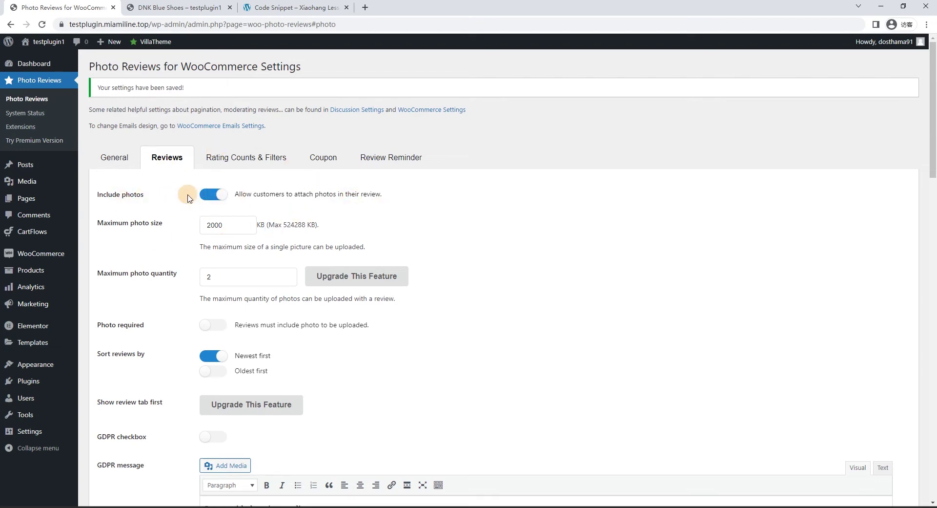
scroll(215, 198, "down", 3)
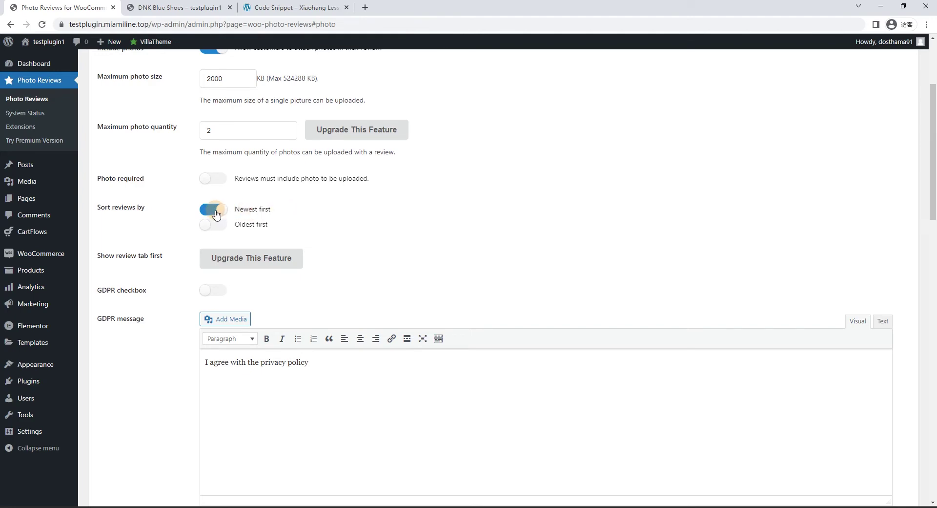
scroll(336, 211, "down", 6)
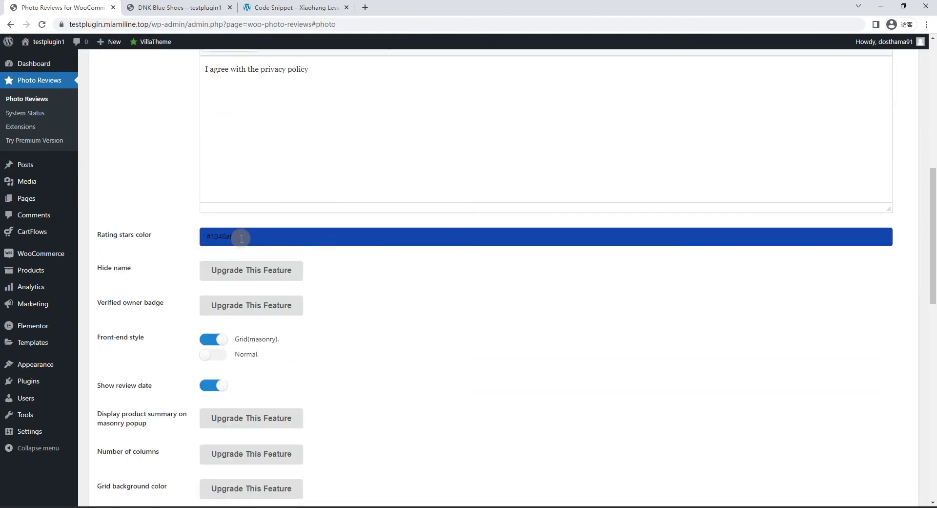
scroll(327, 238, "down", 6)
left_click(110, 451)
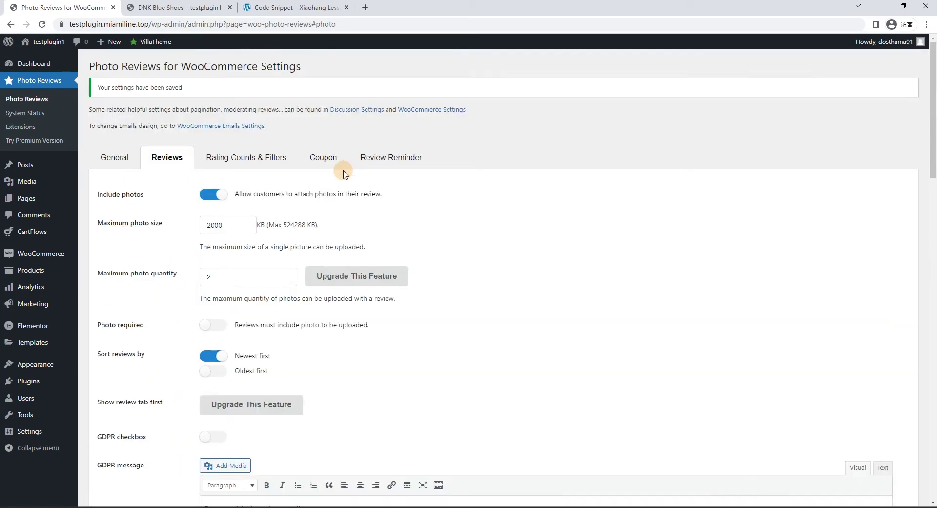
Compare the Ratings count bar color in the Rating Counts & Filters settings with the Rating stars color in the Reviews settings
left_click(264, 161)
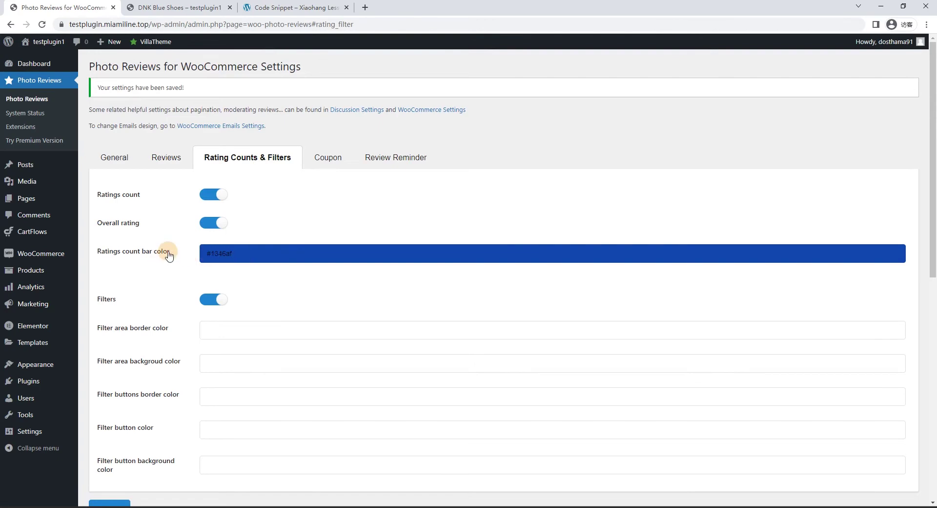
left_click(171, 159)
scroll(237, 257, "down", 3)
scroll(238, 258, "down", 4)
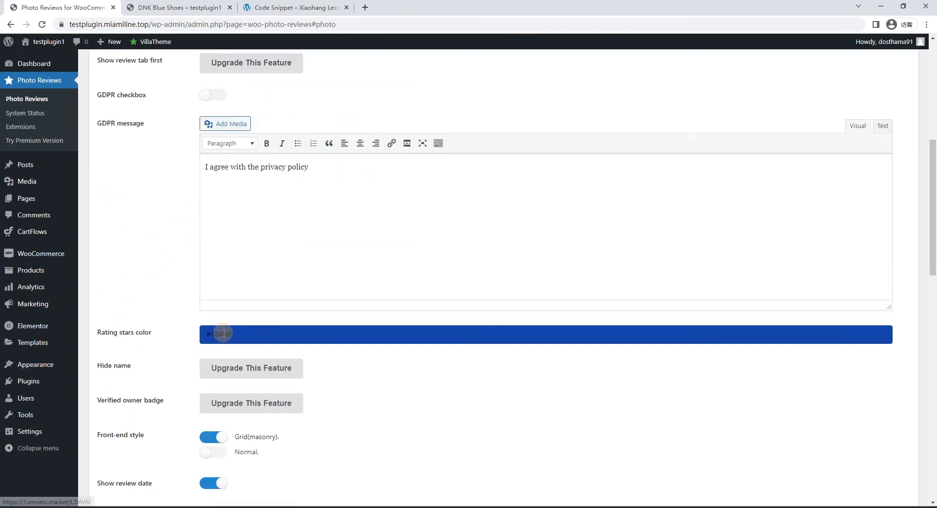
scroll(219, 293, "up", 7)
Examine the Ratings count bar color value with its color picker and the filter color fields in Rating Counts & Filters
left_click(257, 156)
left_click(216, 251)
left_click(215, 259)
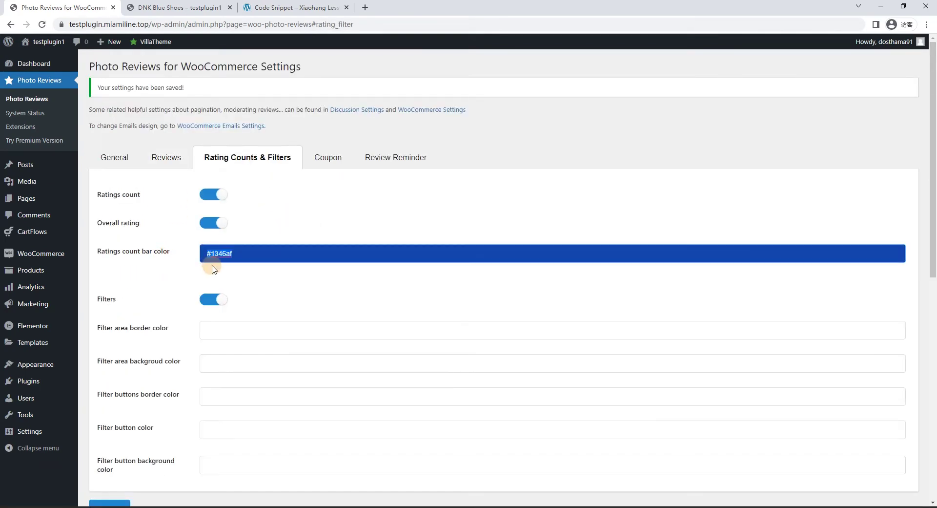
left_click(271, 253)
left_click(251, 253)
left_click_drag(251, 253, 209, 253)
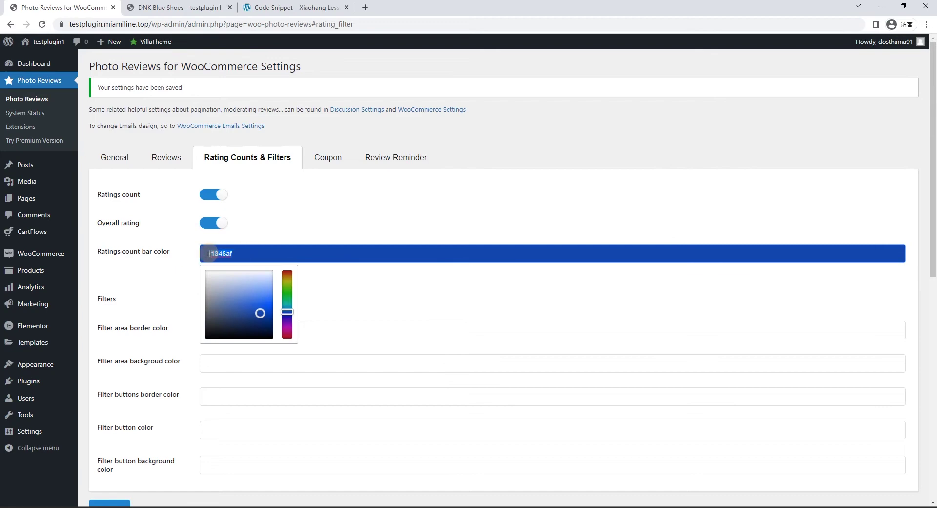
left_click(183, 279)
scroll(215, 245, "down", 3)
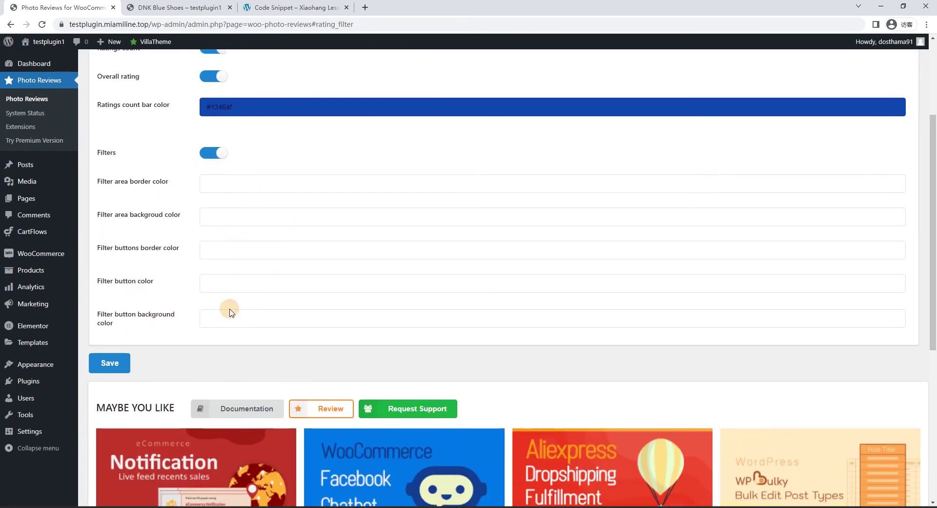
scroll(252, 302, "up", 3)
Open the plugin's Coupon settings and read the conditions for sending coupons to reviewers
left_click(326, 156)
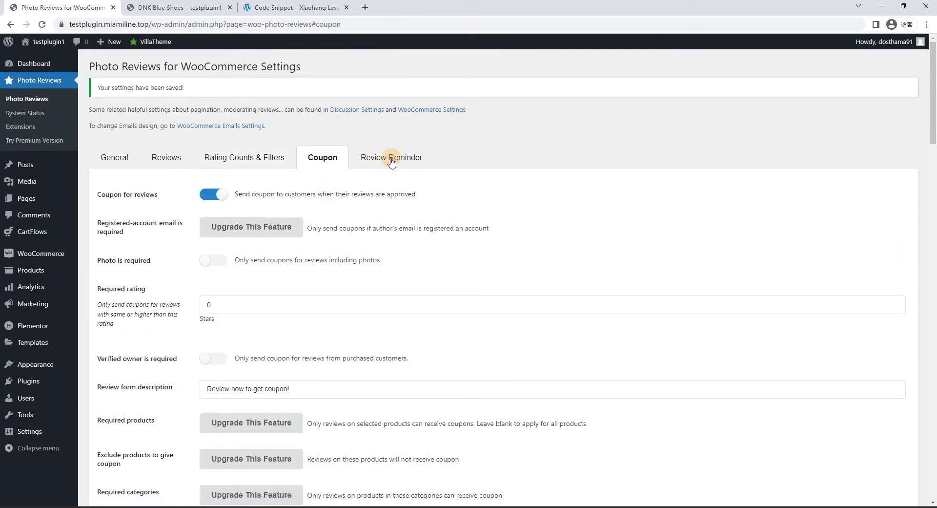
left_click(390, 162)
left_click(314, 162)
Set the schedule time for the request email to 17 days in the Review Reminder settings
left_click(391, 157)
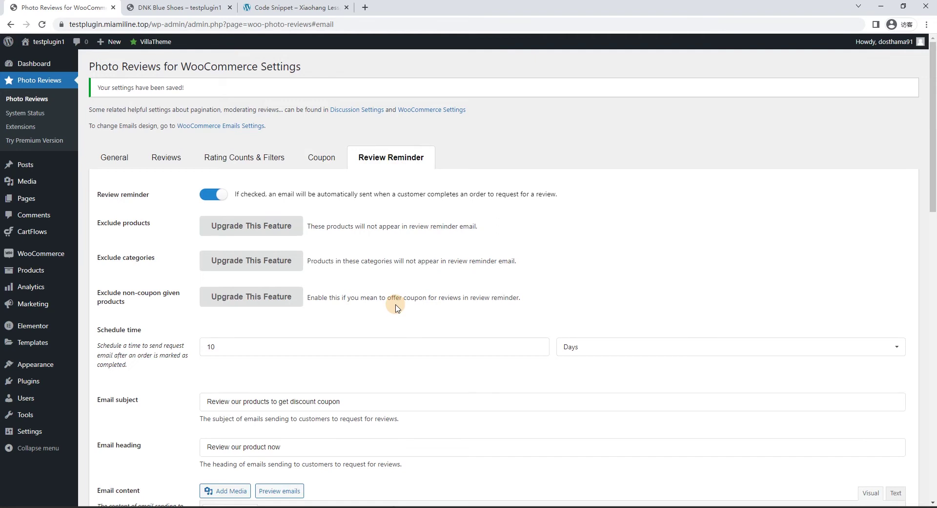
left_click_drag(293, 346, 183, 354)
left_click(283, 340)
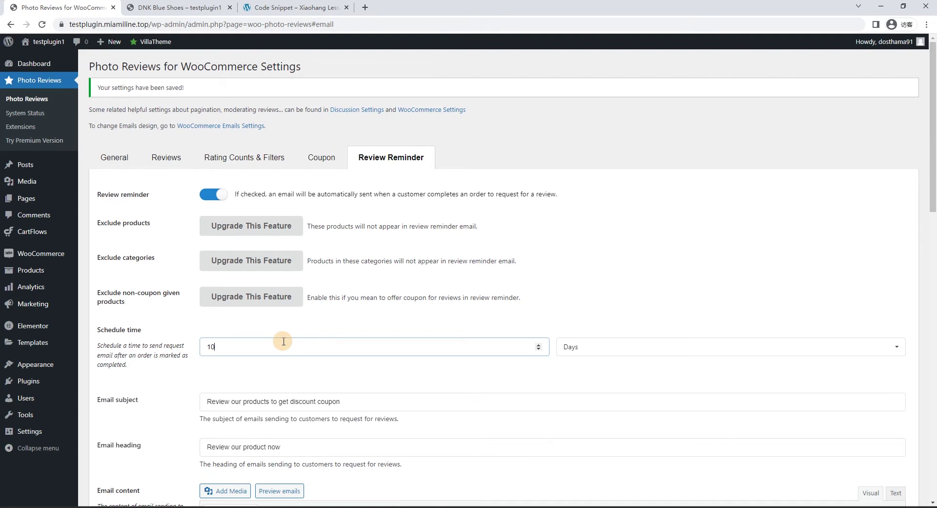
left_click_drag(262, 346, 191, 347)
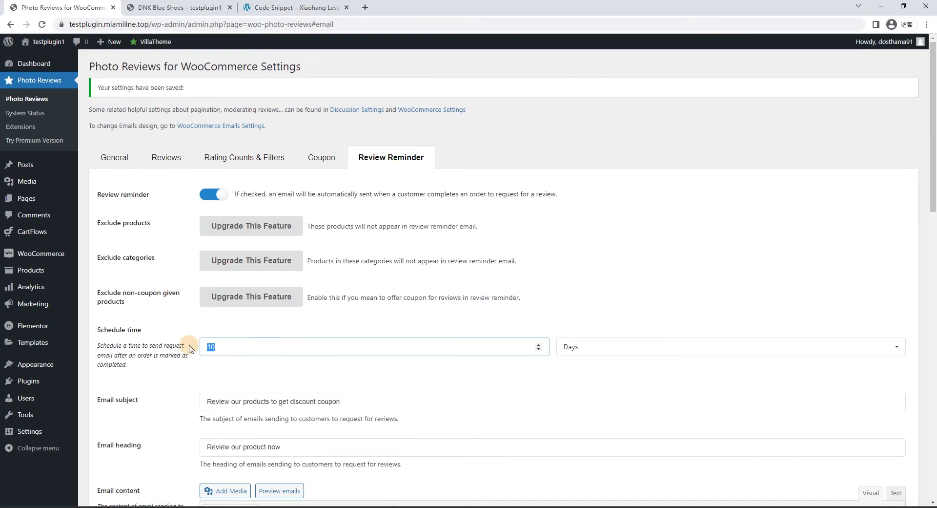
left_click(258, 345)
left_click_drag(259, 345, 176, 347)
left_click(584, 350)
left_click(584, 425)
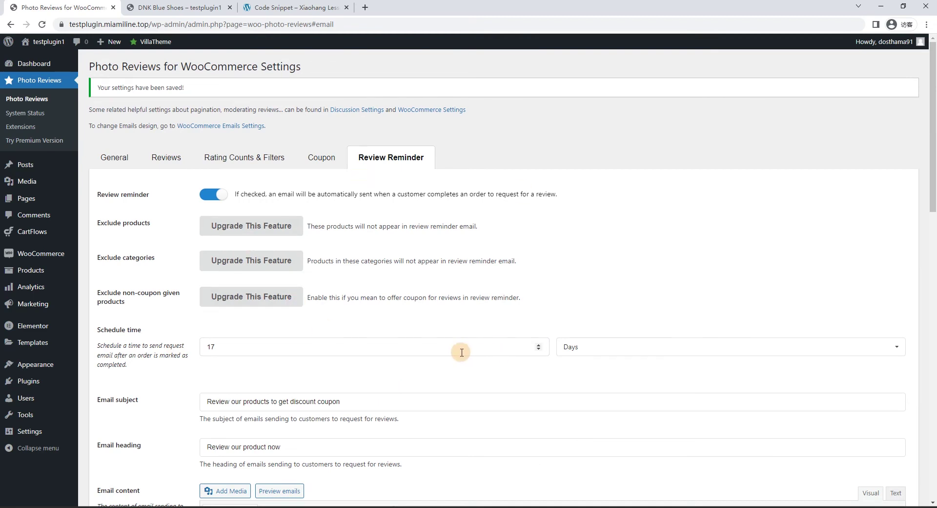
Select the entire message text in the review reminder's Email content
scroll(461, 352, "down", 5)
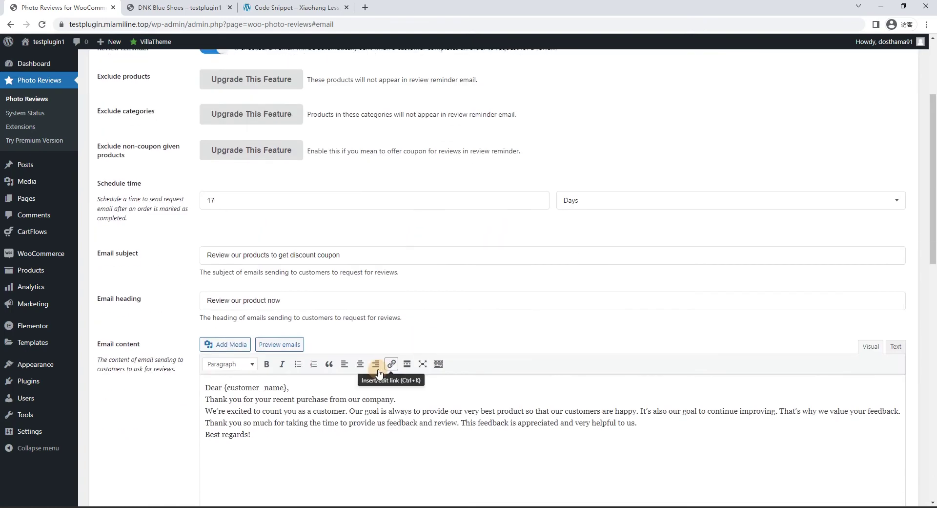
left_click(288, 347)
left_click_drag(288, 346, 186, 289)
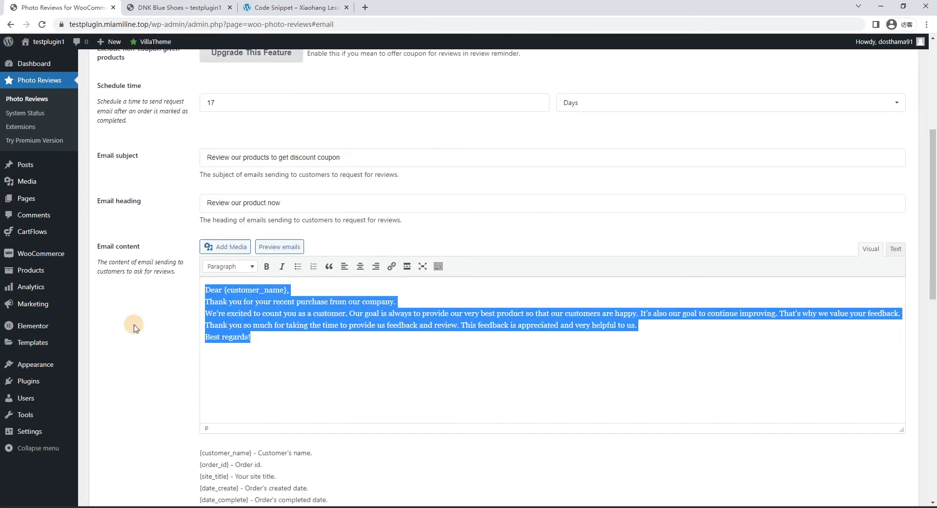
Examine the message template and the remaining fields of the review reminder email settings
left_click(178, 326)
left_click(277, 340)
triple_click(234, 319)
left_click(215, 301)
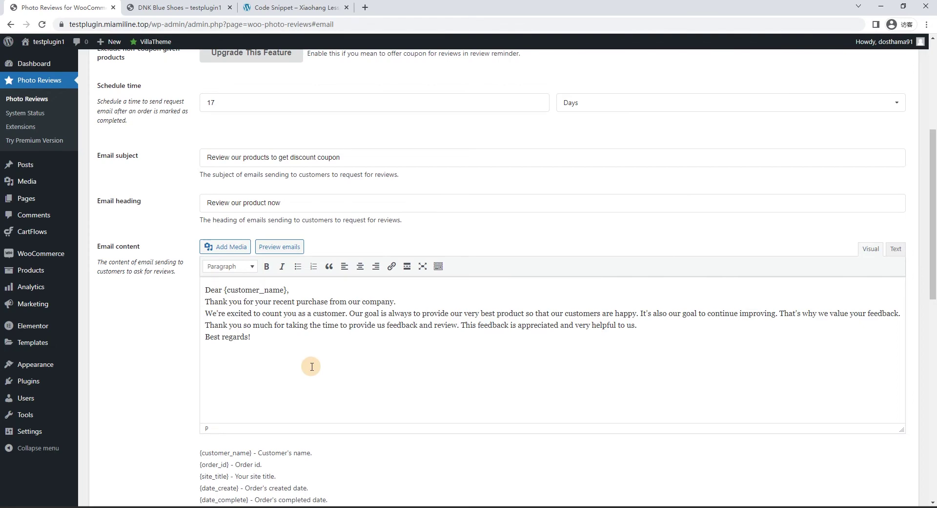
scroll(306, 348, "down", 4)
scroll(306, 349, "up", 9)
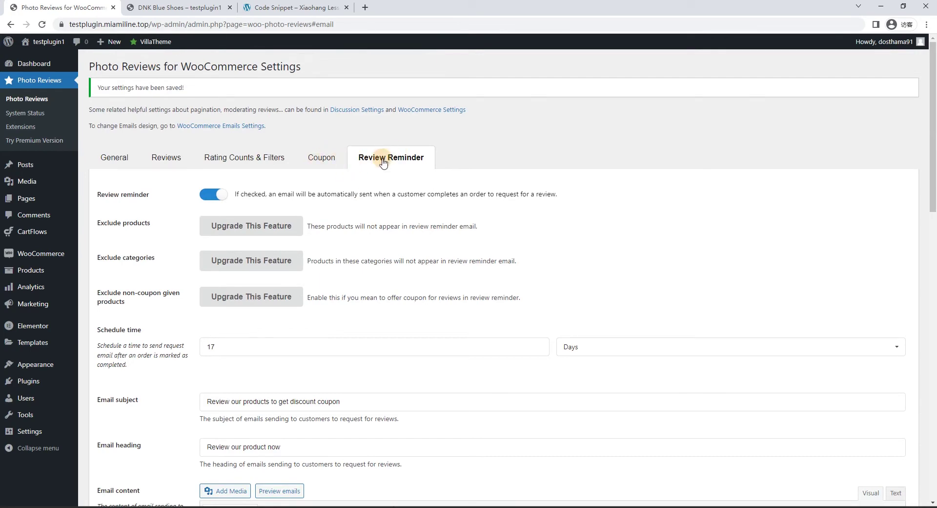
Compare the plugin's Coupon settings with its Review Reminder settings
left_click(323, 156)
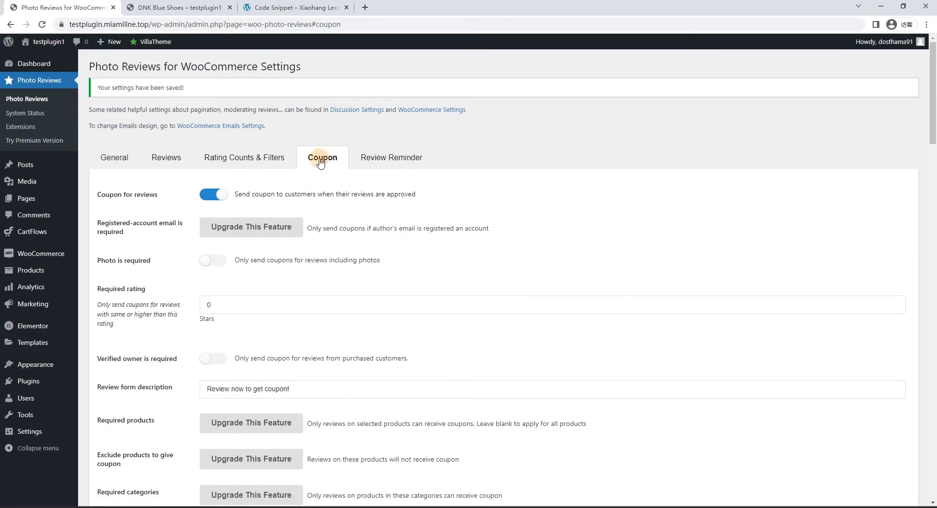
left_click(391, 160)
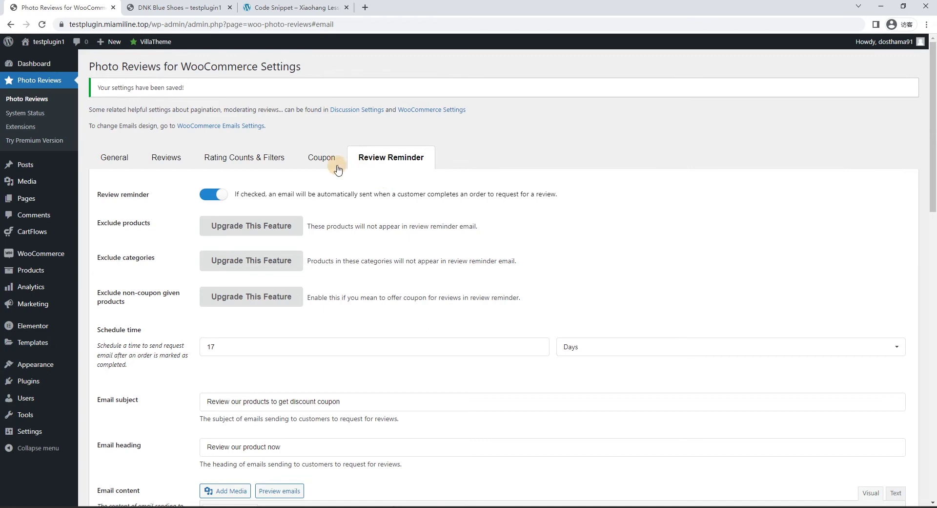
left_click(319, 158)
left_click(368, 159)
Review the plugin's General settings and the photo, sorting, GDPR and front-end style options in Reviews
left_click(117, 163)
left_click(118, 170)
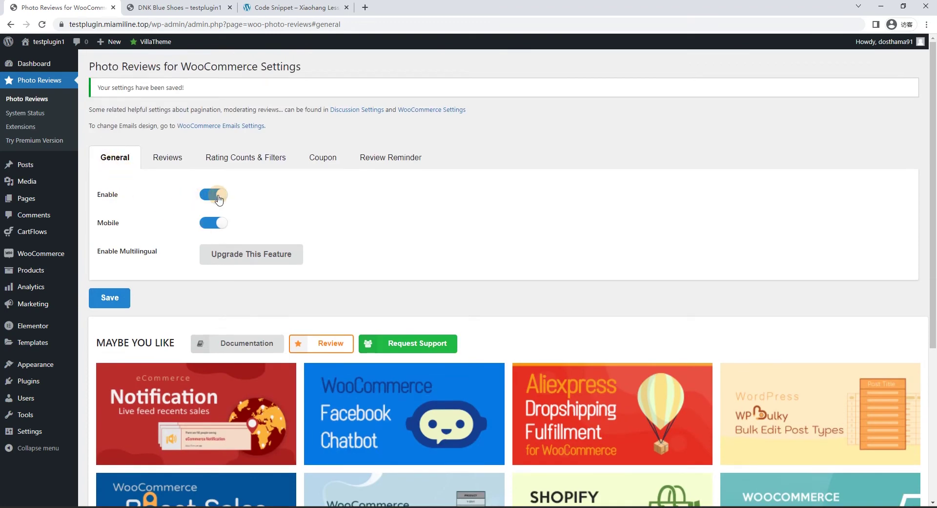
left_click(171, 164)
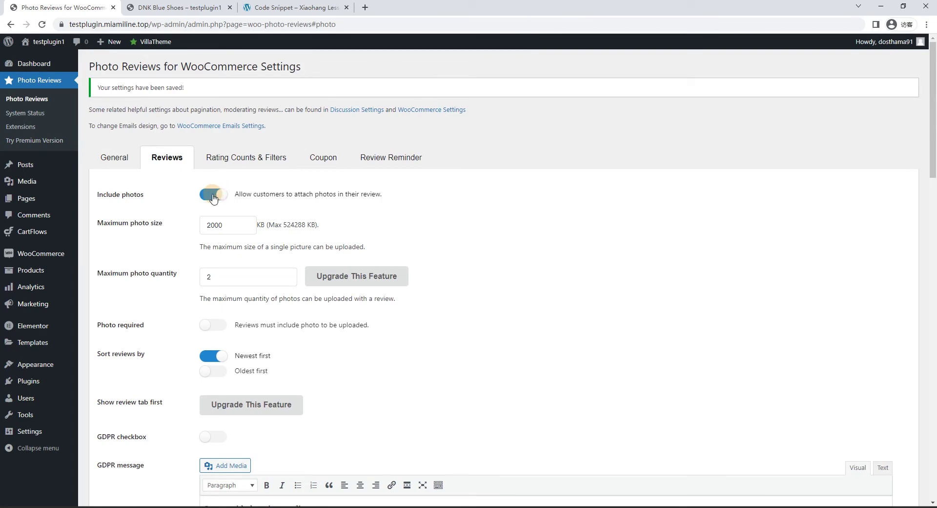
scroll(215, 195, "down", 3)
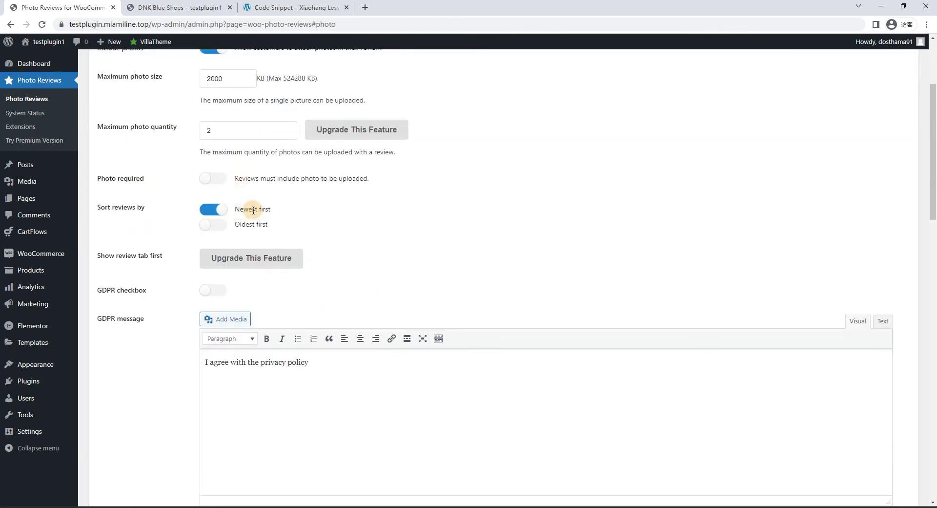
scroll(242, 209, "down", 6)
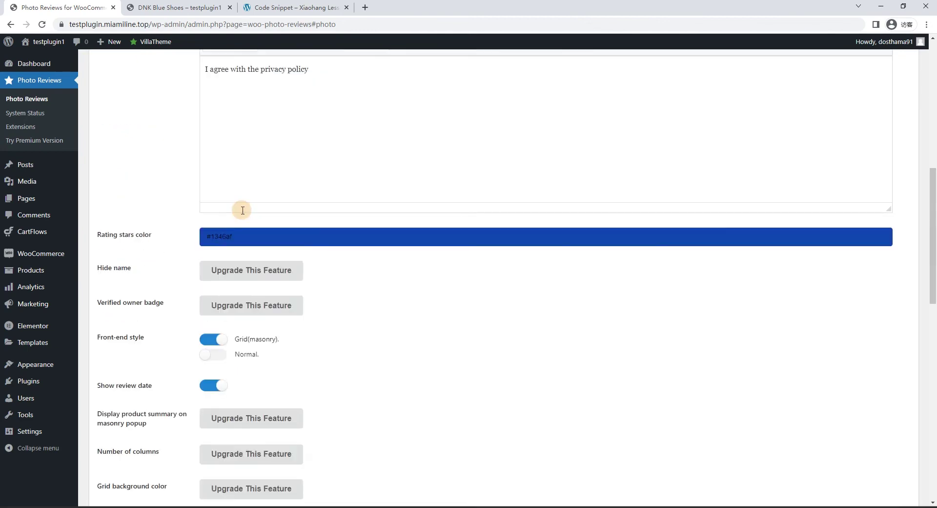
scroll(234, 241, "up", 3)
scroll(234, 242, "up", 6)
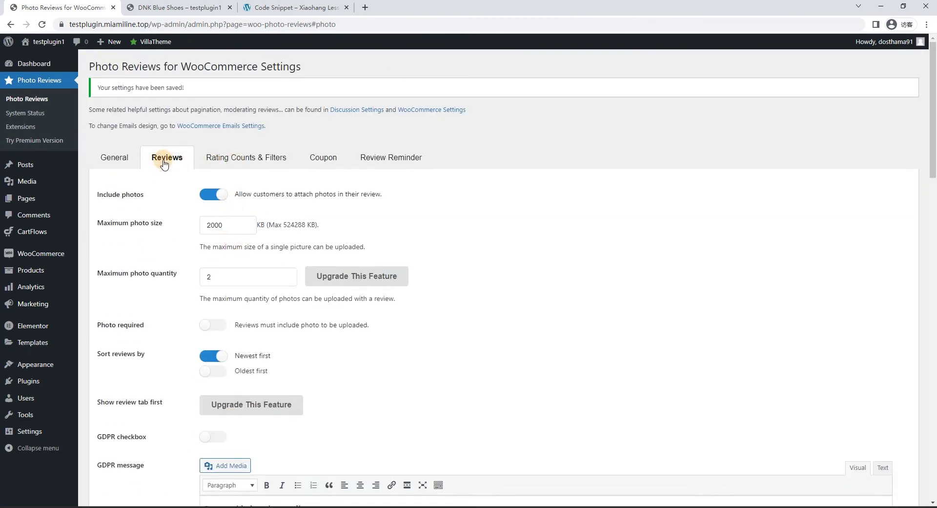
Go over the Rating Counts & Filters options and recheck the Reviews settings
left_click(242, 158)
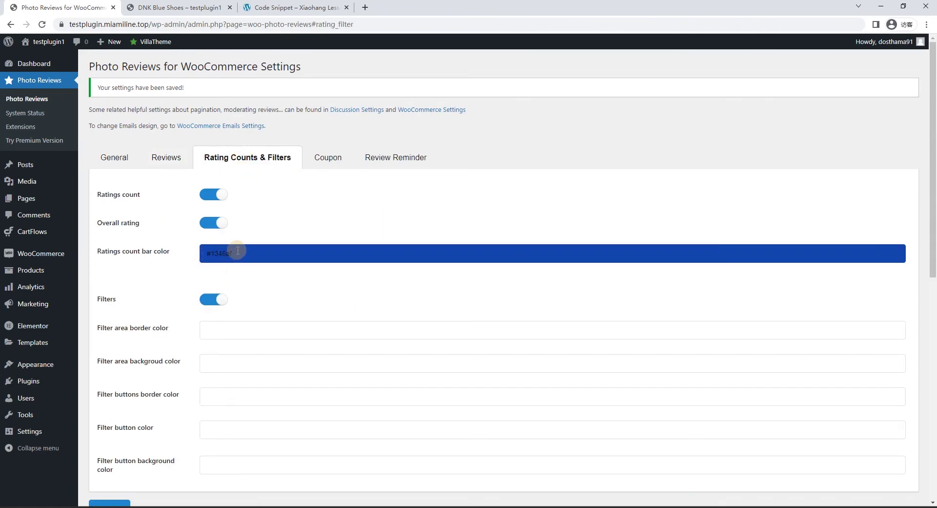
left_click(172, 164)
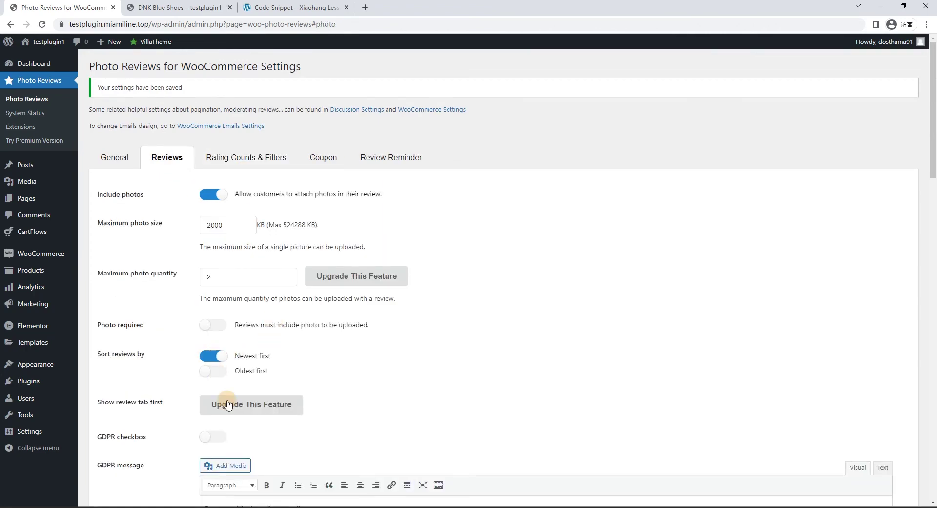
scroll(228, 406, "down", 5)
scroll(241, 389, "up", 5)
left_click(235, 168)
scroll(313, 197, "down", 1)
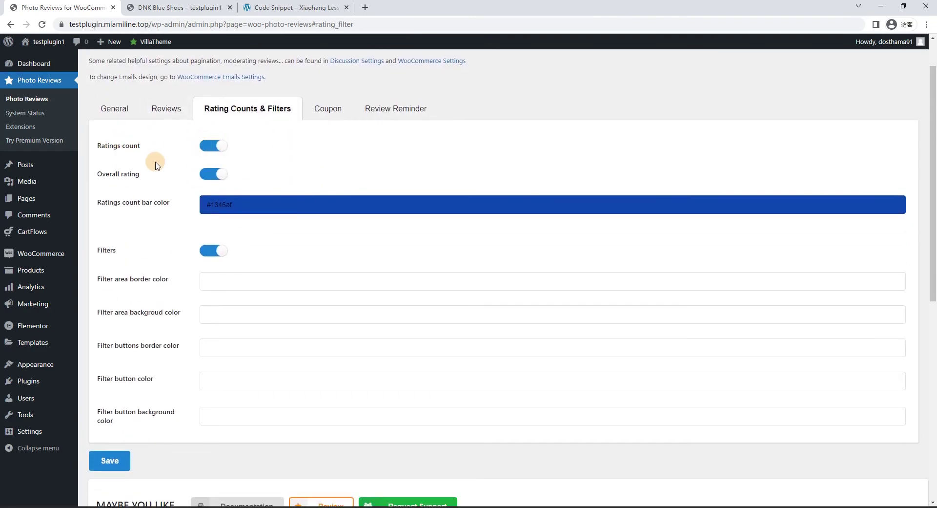
Compare the Ratings count and Overall rating settings with the Customer reviews summary on the DNK Blue Shoes product page
left_click(196, 5)
left_click(498, 178)
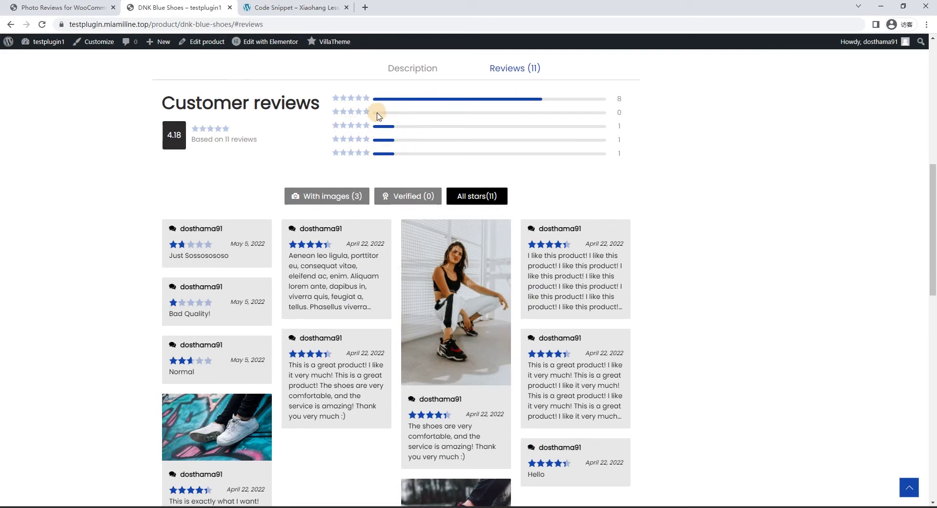
left_click(68, 8)
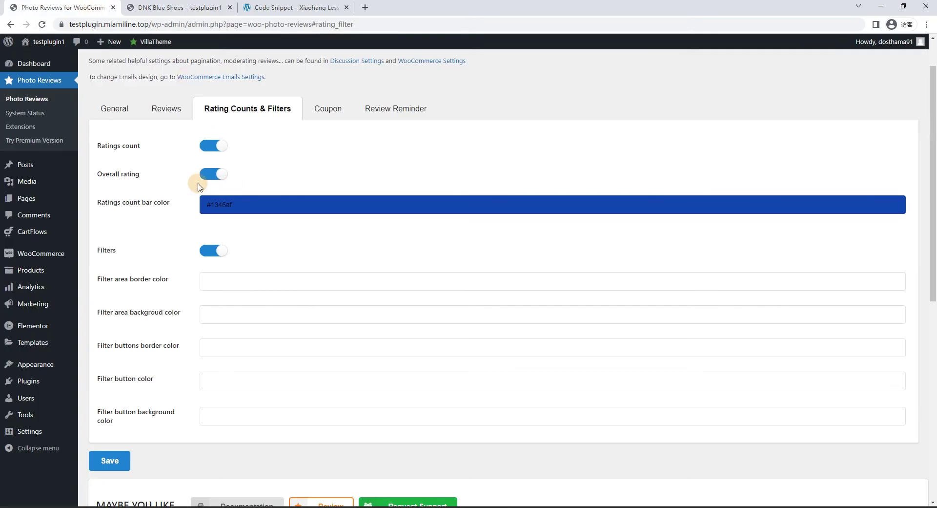
left_click(208, 6)
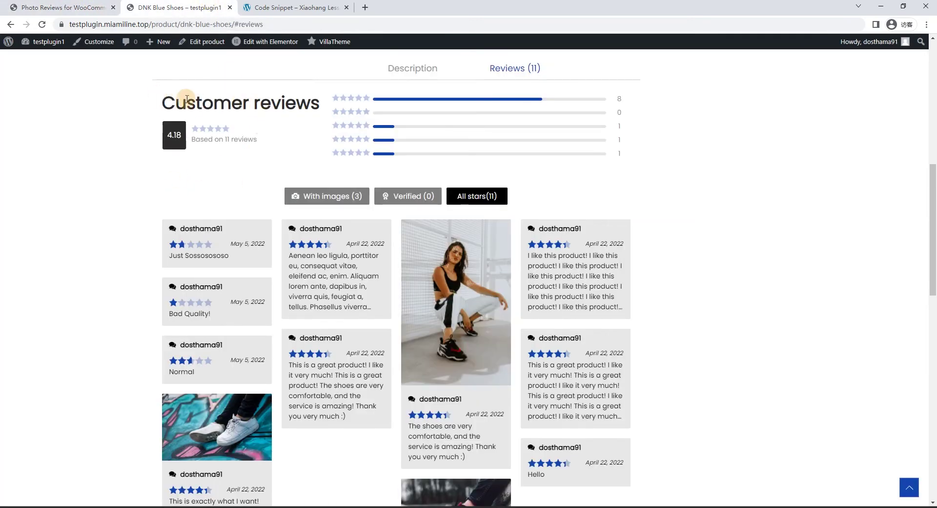
left_click_drag(168, 95, 304, 153)
left_click(299, 133)
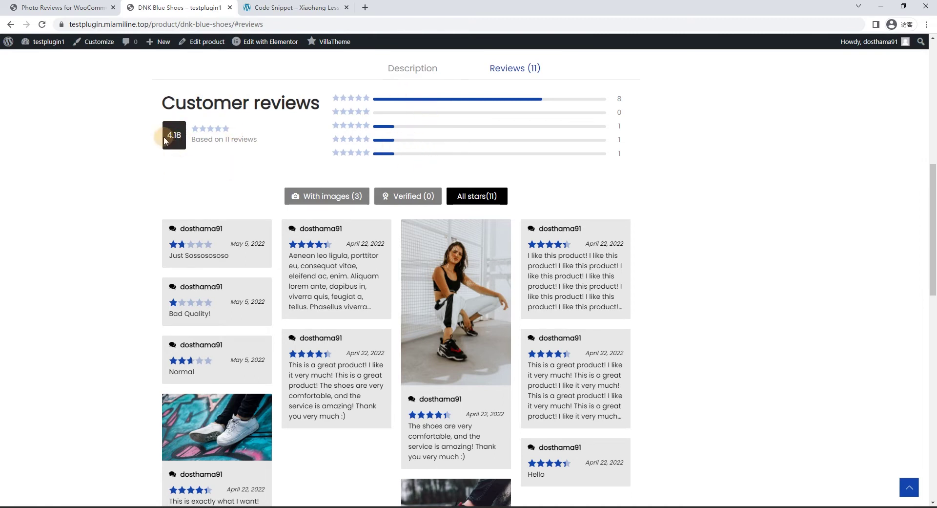
left_click_drag(164, 141, 182, 140)
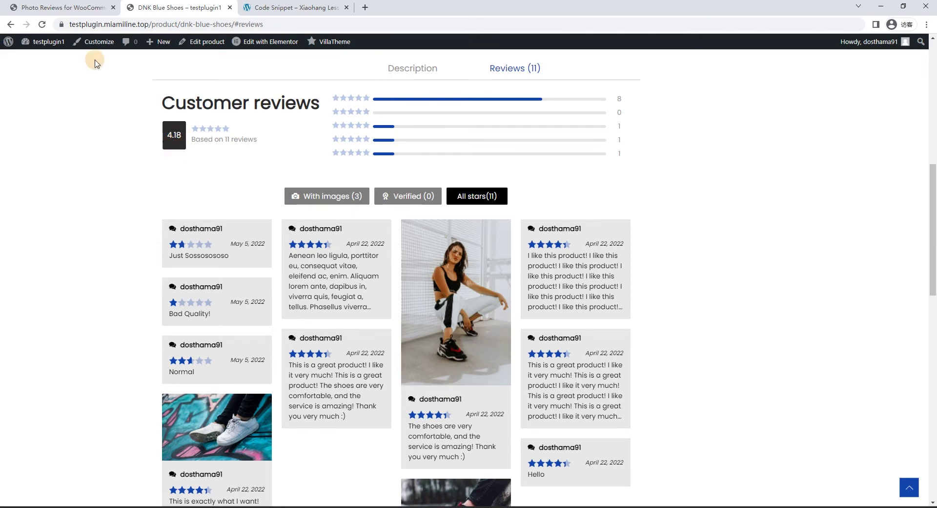
Compare the plugin's Filters setting with the review filter buttons on the DNK Blue Shoes product page
left_click(80, 7)
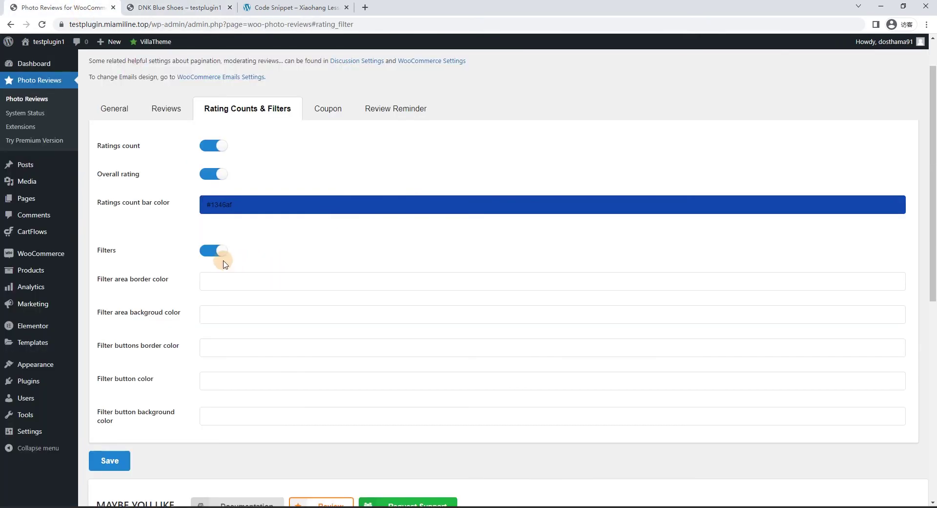
left_click(208, 4)
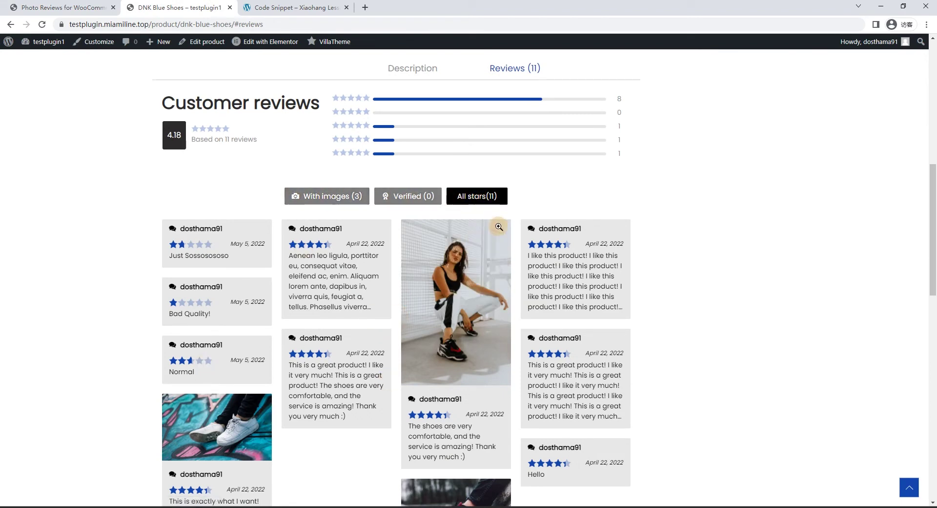
mouse_move(476, 197)
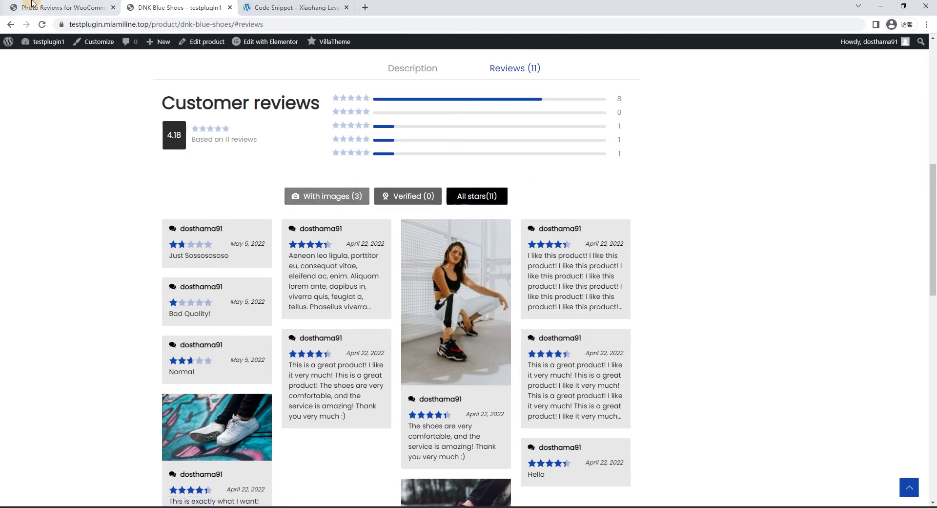
Return to the plugin settings and look through the Review Reminder options and the coupon conditions and email fields
key("ctrl+shift+Tab")
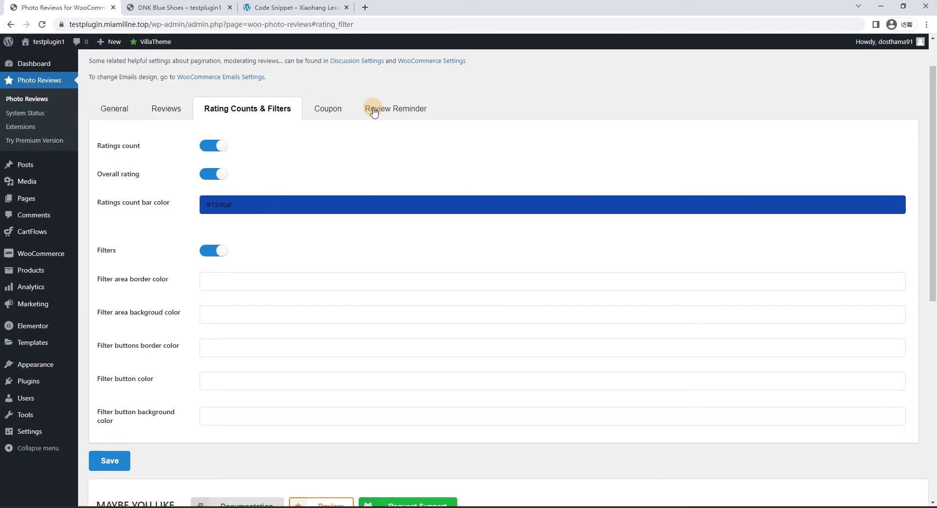
left_click(322, 110)
left_click(390, 110)
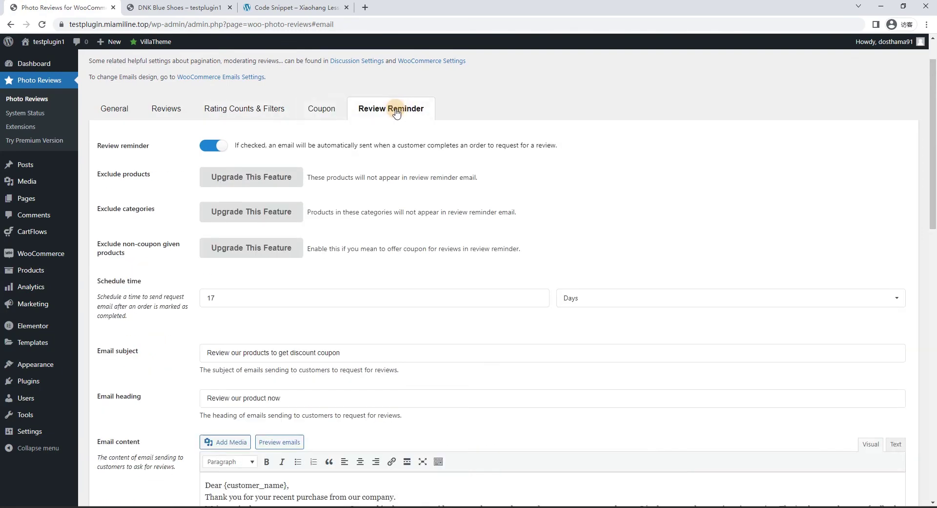
left_click(337, 111)
scroll(241, 260, "down", 7)
scroll(237, 243, "up", 3)
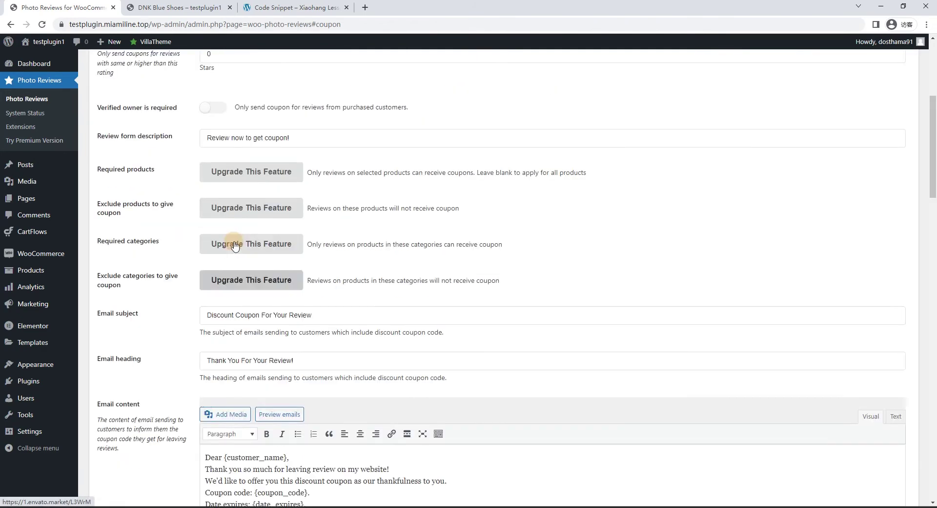
scroll(195, 149, "up", 5)
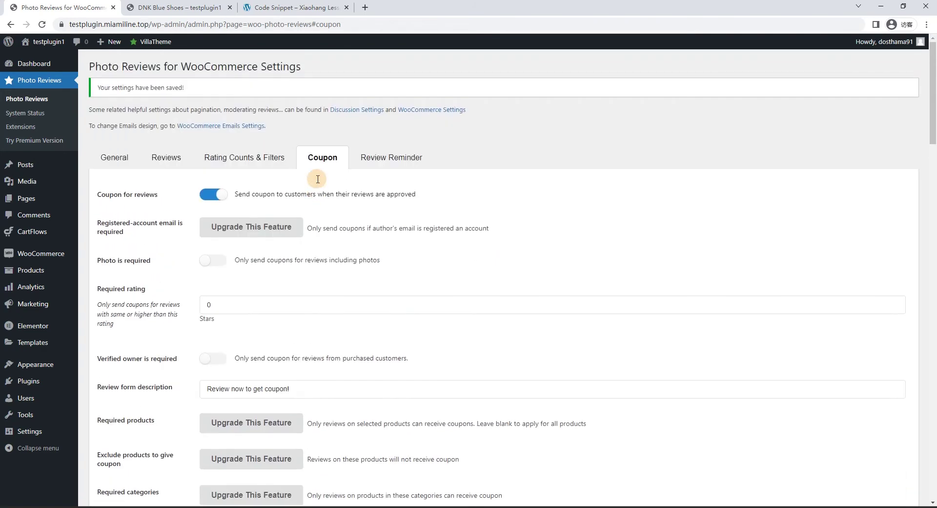
scroll(171, 185, "down", 10)
Examine the rating summary, filter buttons and grid of photo reviews on the DNK Blue Shoes product page
left_click(178, 8)
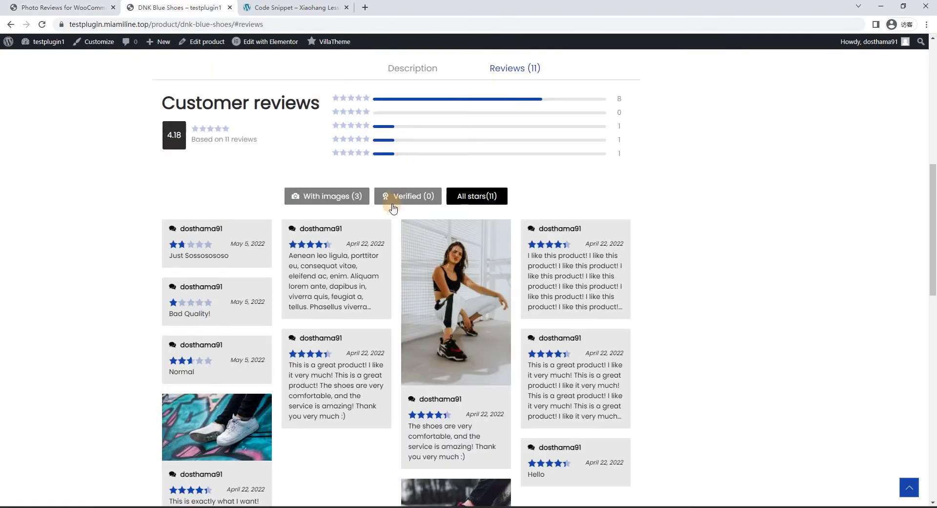
scroll(327, 232, "up", 3)
scroll(326, 231, "up", 1)
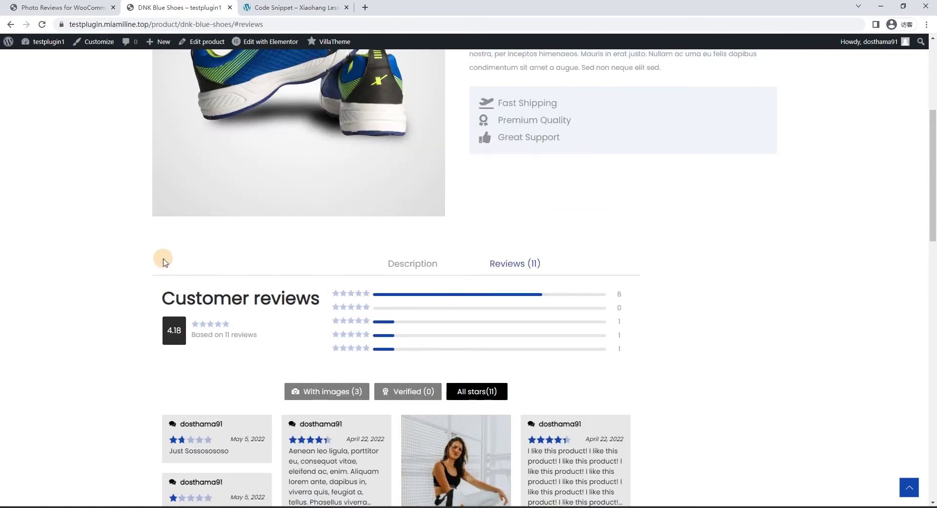
scroll(158, 271, "down", 7)
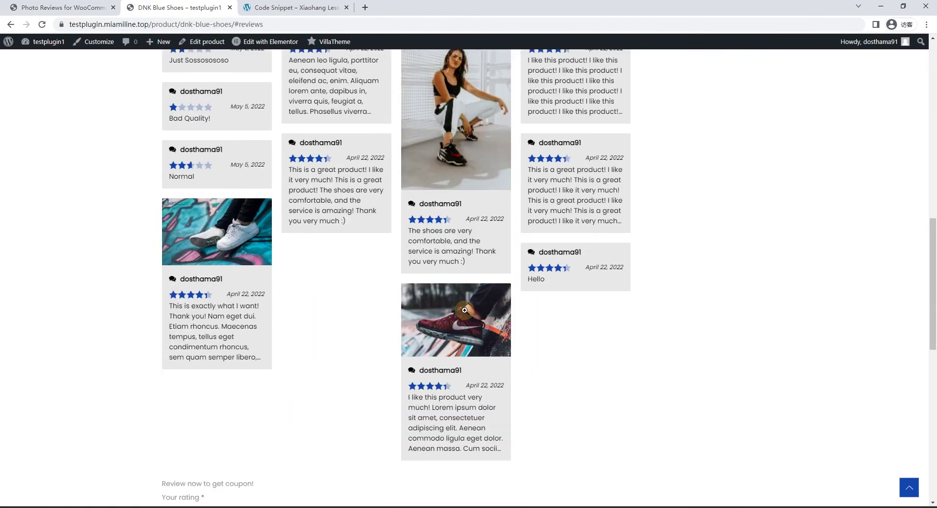
scroll(293, 317, "up", 4)
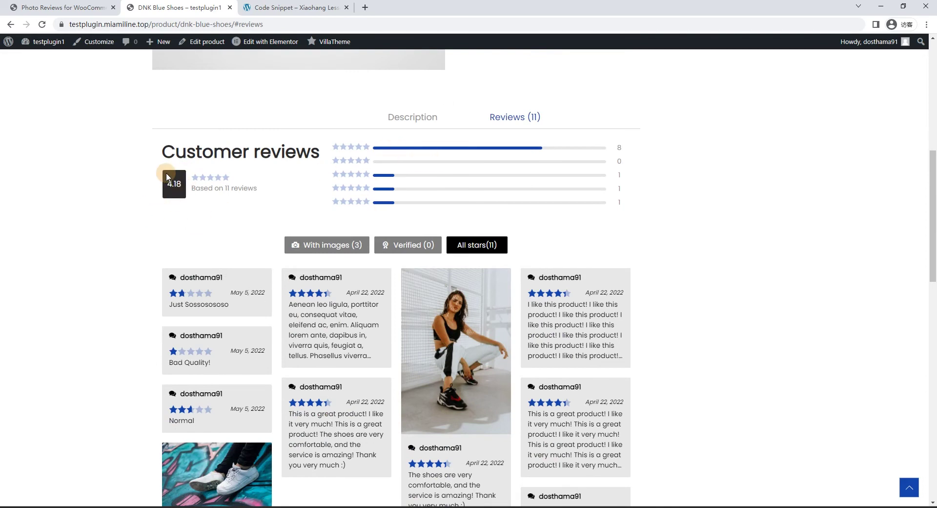
left_click_drag(257, 152, 255, 151)
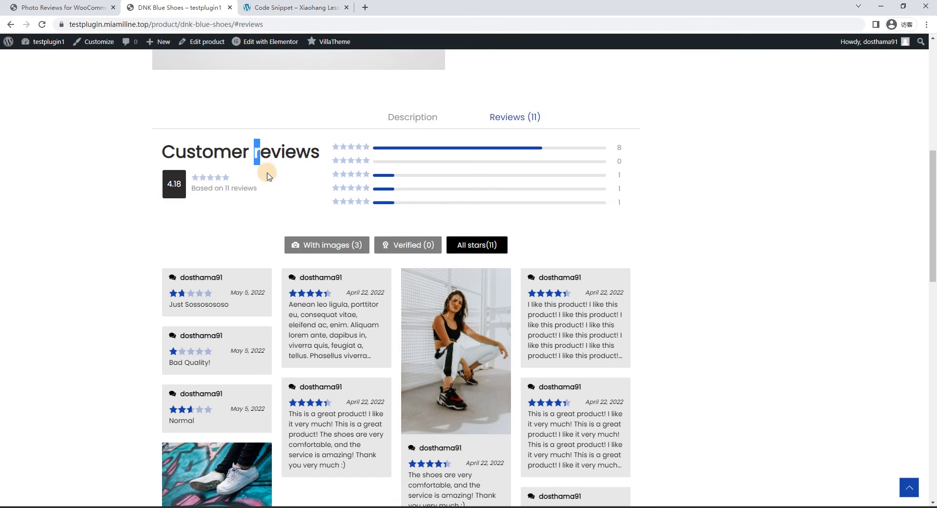
left_click(267, 215)
scroll(268, 210, "down", 1)
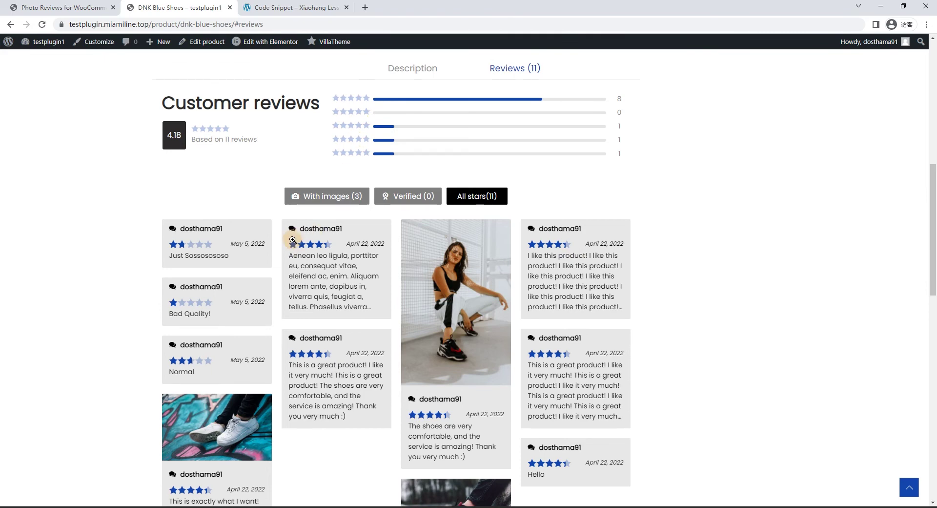
Set the rating to four stars in the product's review form and check its review text and picture upload fields
scroll(306, 246, "down", 5)
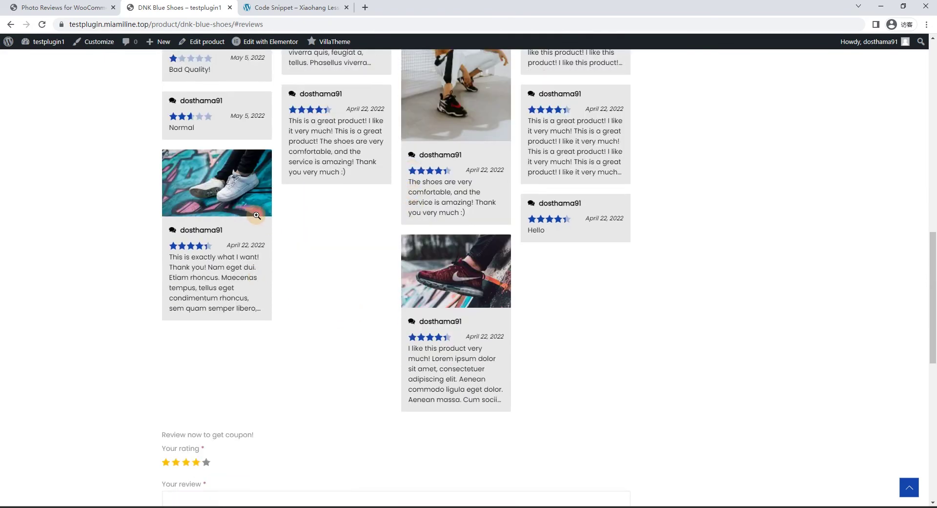
scroll(270, 231, "down", 4)
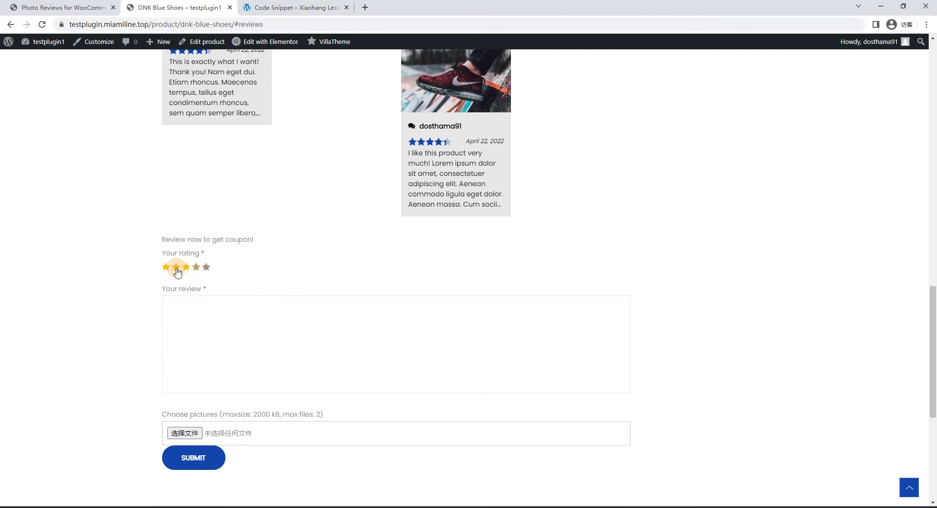
left_click(196, 266)
scroll(280, 267, "down", 3)
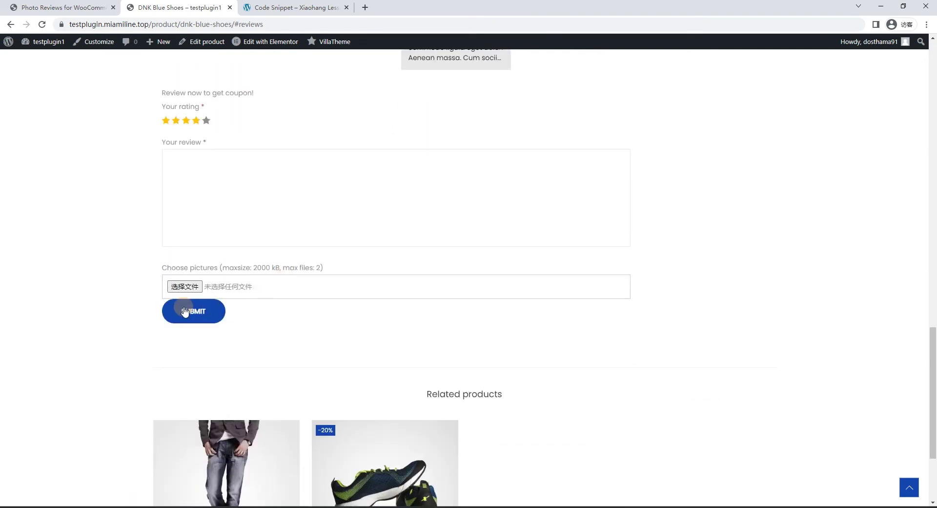
scroll(266, 299, "up", 15)
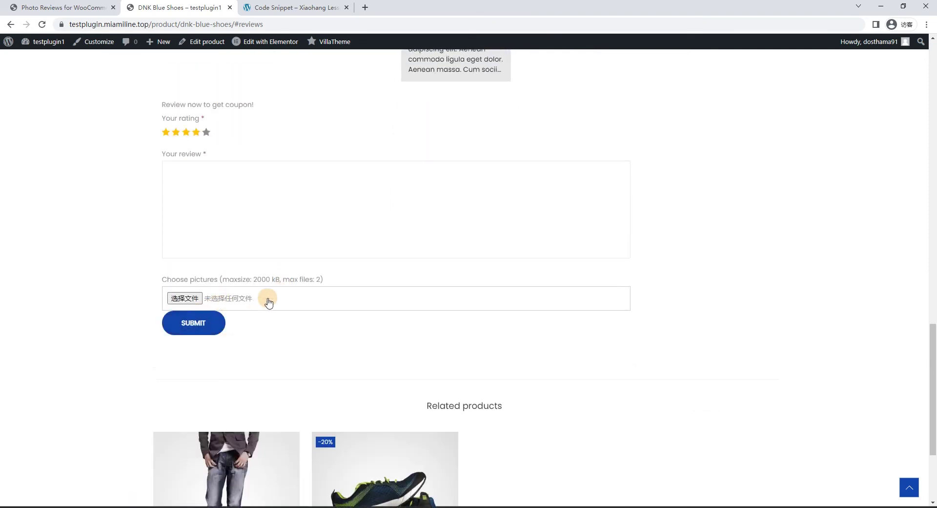
scroll(272, 292, "up", 4)
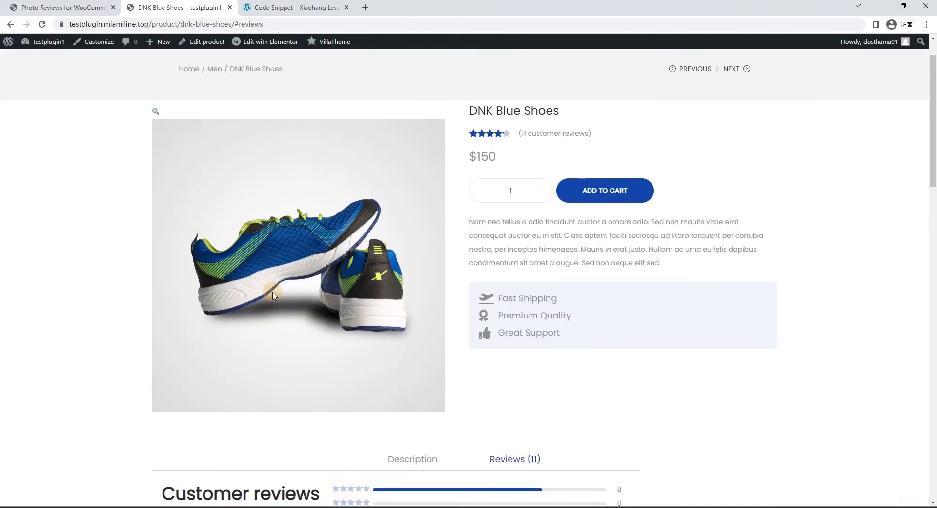
Switch from the product reviews to the Code Snippet page and find the Woocommerce lesson 9 code for the overall Photo Review style
scroll(274, 291, "down", 12)
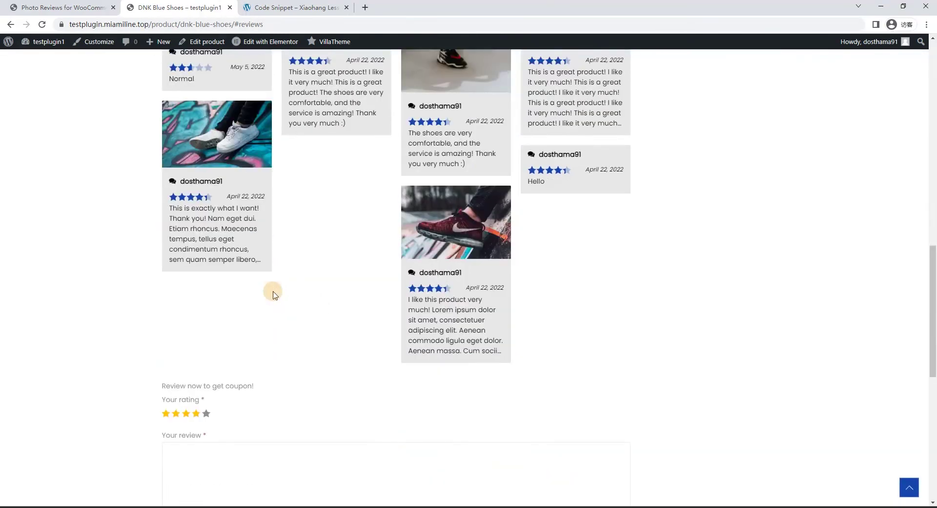
key("ctrl+Tab")
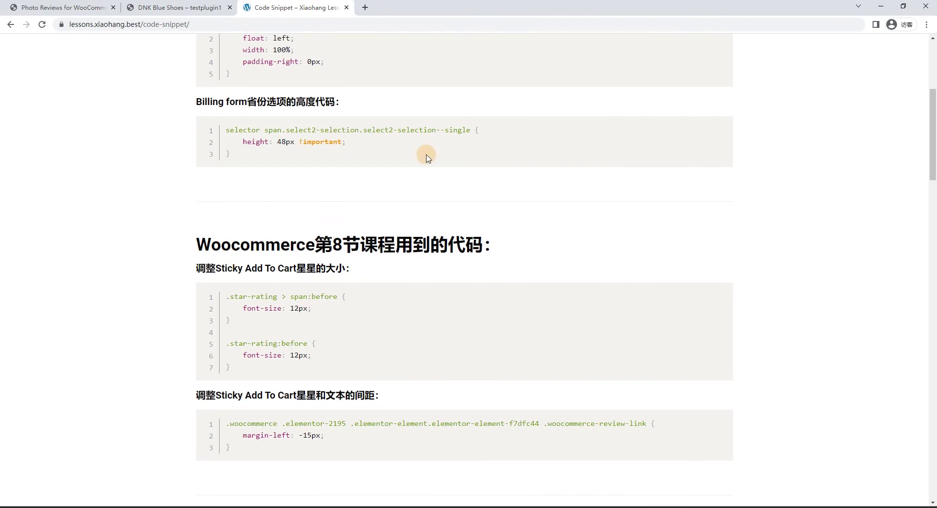
scroll(345, 241, "down", 6)
left_click_drag(192, 243, 485, 242)
left_click(485, 243)
left_click_drag(197, 269, 379, 265)
left_click(379, 265)
Read through the whole Photo Review CSS snippet, from its opening comment to the mobile rules and closing comment
scroll(496, 254, "down", 2)
scroll(495, 254, "down", 4)
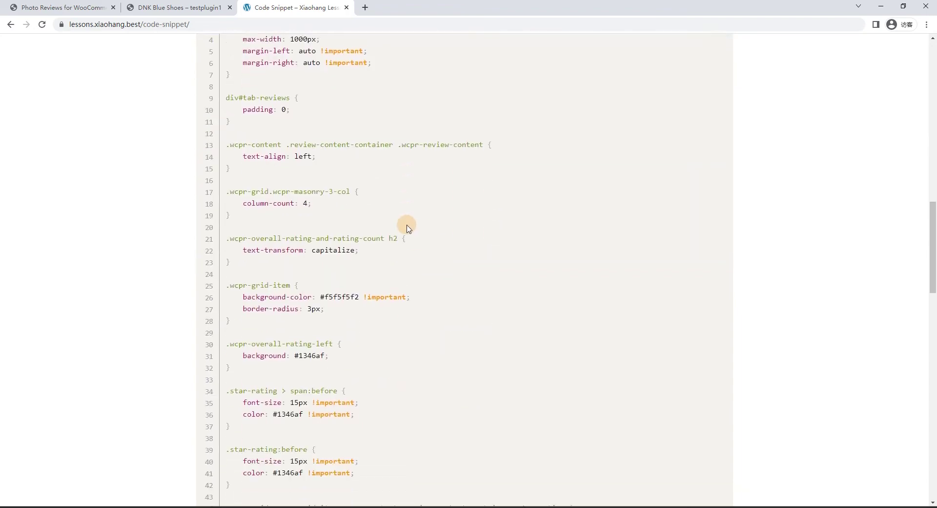
scroll(405, 224, "up", 4)
scroll(301, 209, "down", 20)
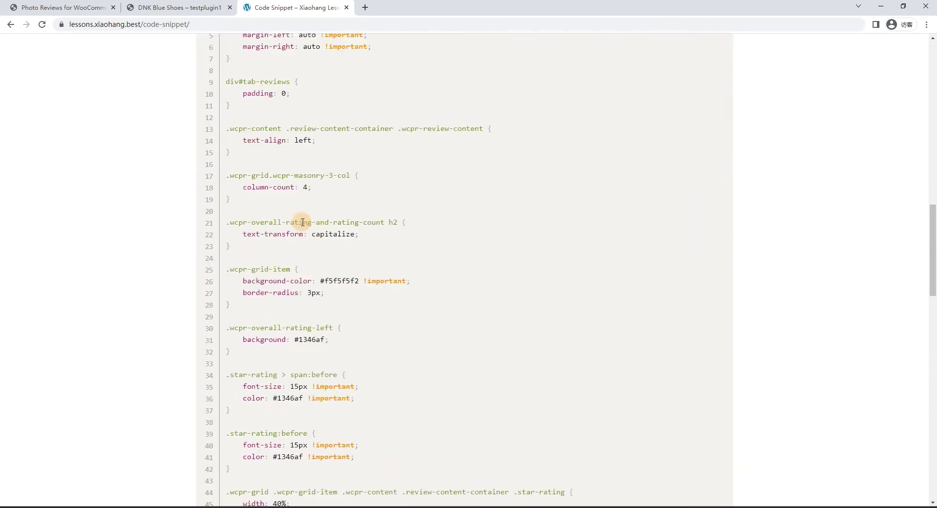
scroll(303, 221, "down", 2)
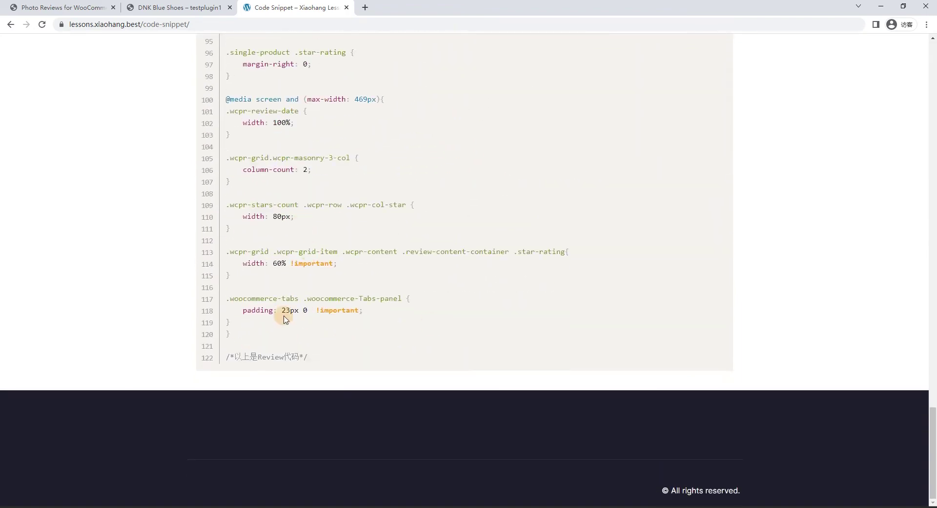
scroll(620, 291, "up", 20)
scroll(621, 293, "up", 3)
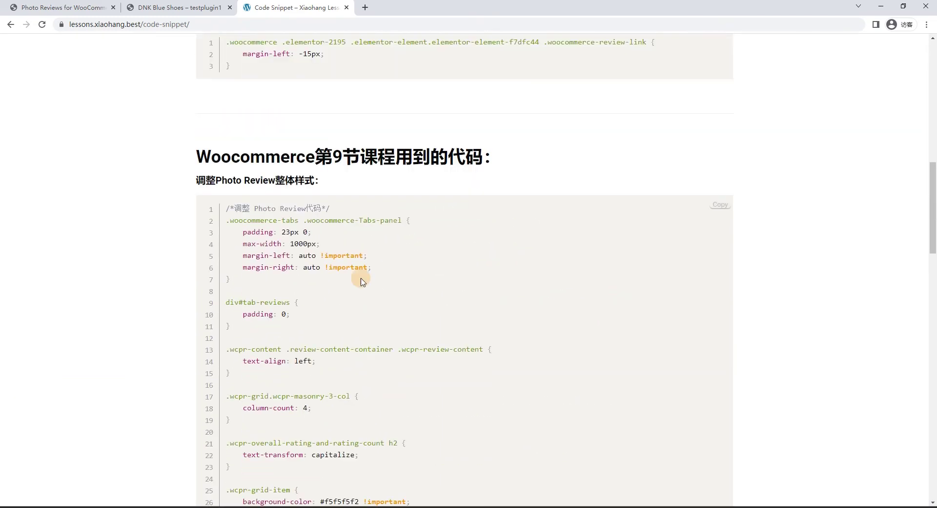
Reload the DNK Blue Shoes product page and locate the theme's Customize option in the WordPress dashboard
left_click(16, 10)
left_click(200, 4)
key("F5")
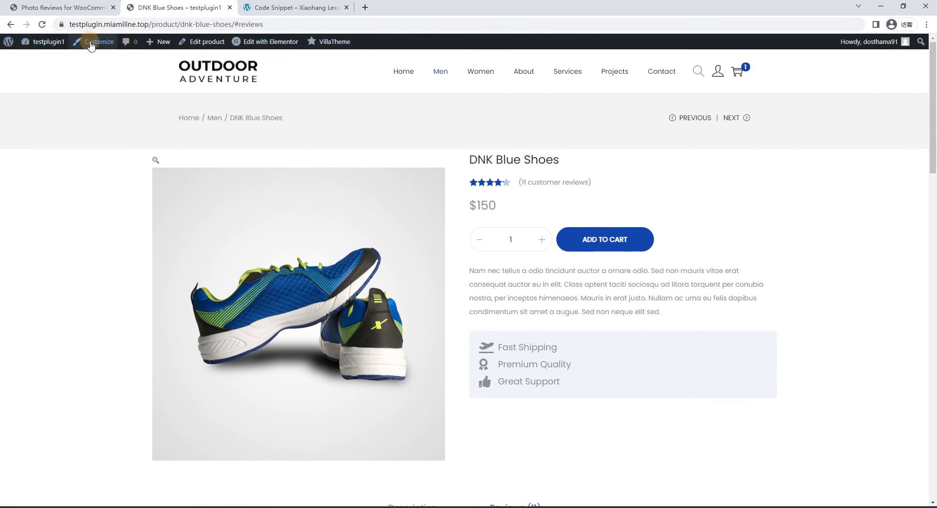
left_click(84, 7)
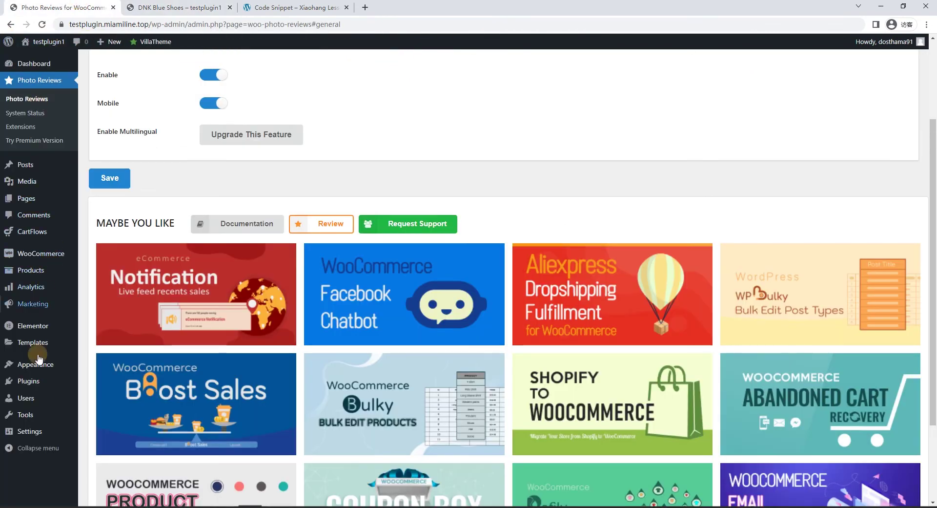
mouse_move(30, 366)
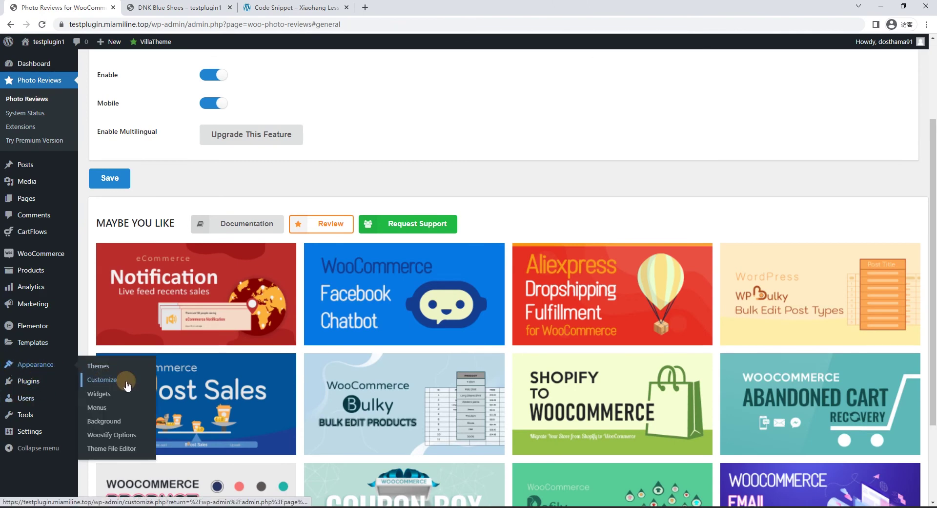
Open the Additional CSS editor in the customizer for the DNK Blue Shoes page and go to the end of its code
key("ctrl+Tab")
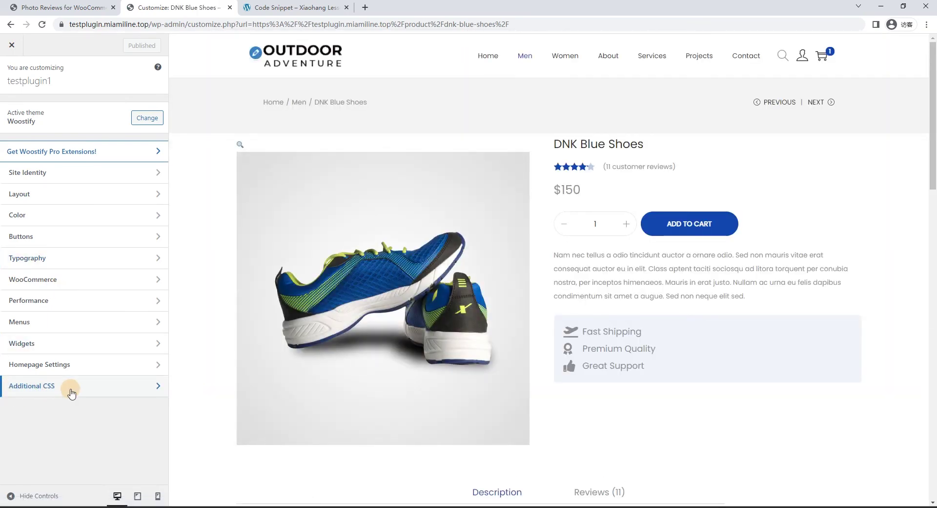
left_click(72, 393)
scroll(81, 326, "down", 6)
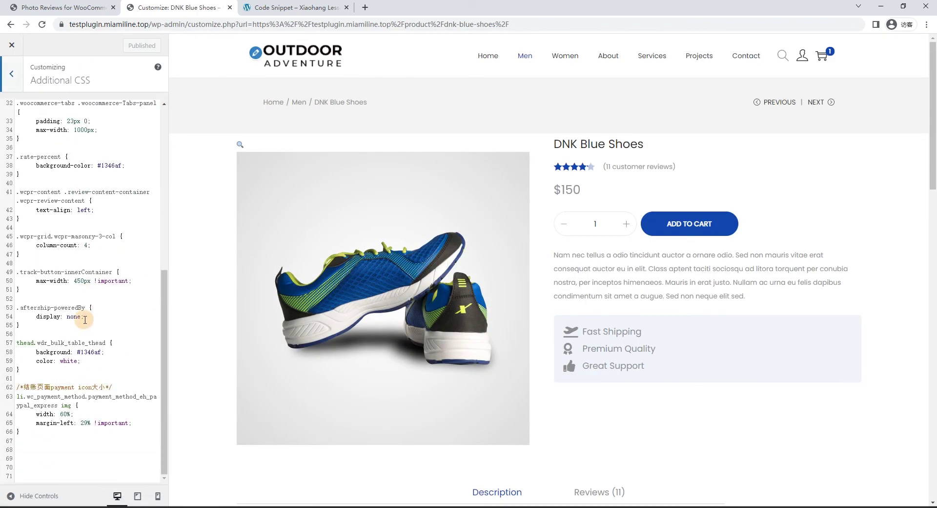